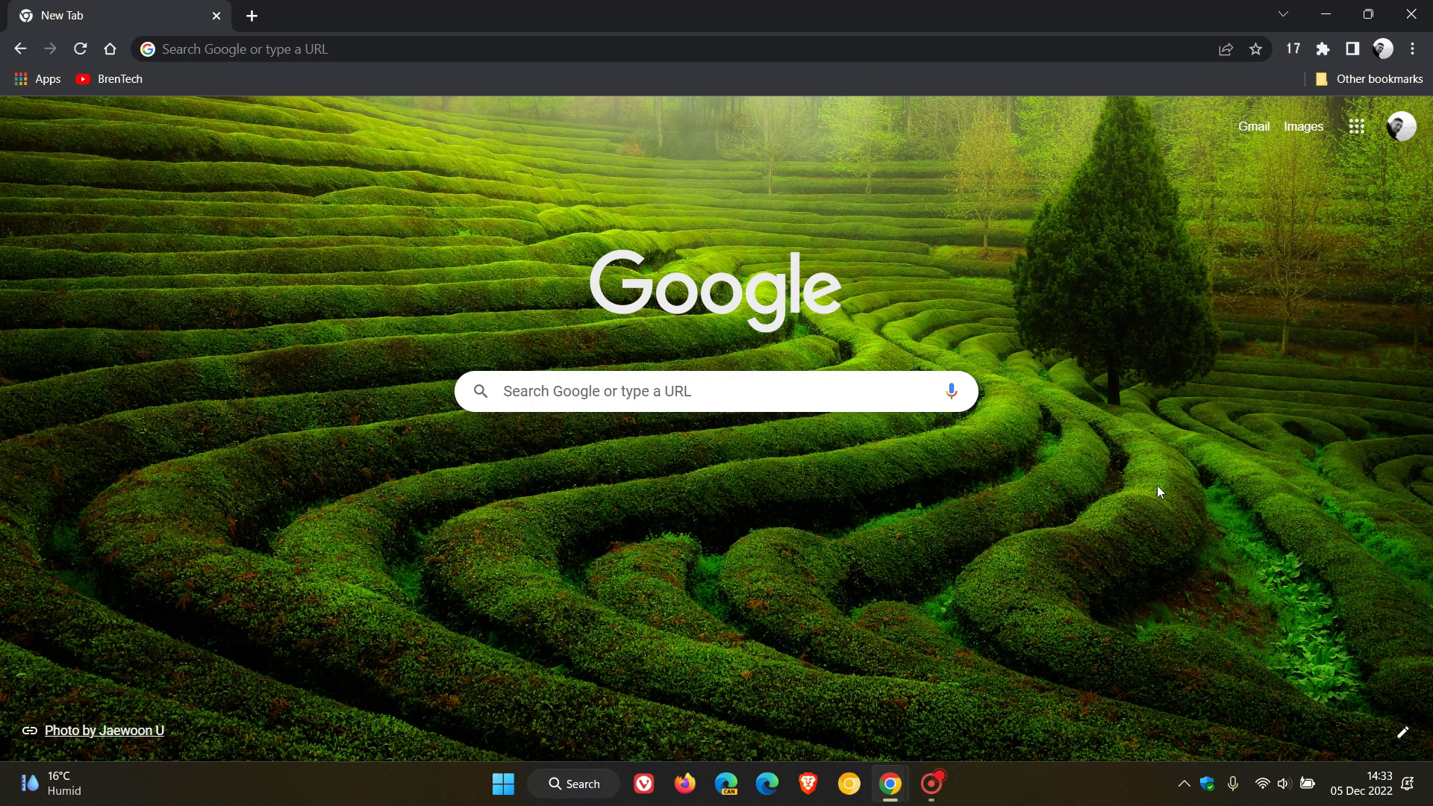
Open the Reading list side panel, switch it to Bookmarks and back, then widen it.
{"action": "left_click", "coordinate": [1353, 49]}
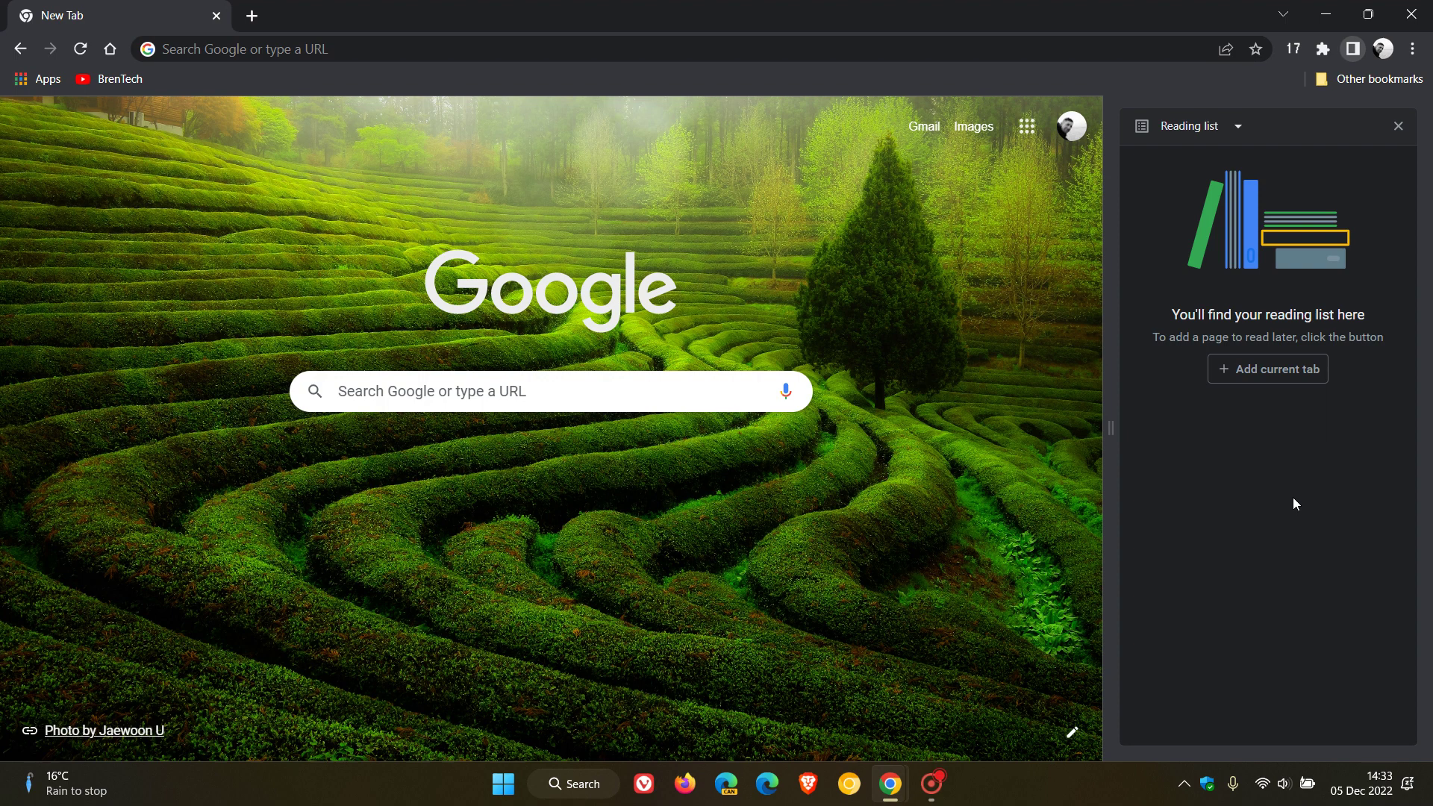
{"action": "left_click", "coordinate": [1184, 132]}
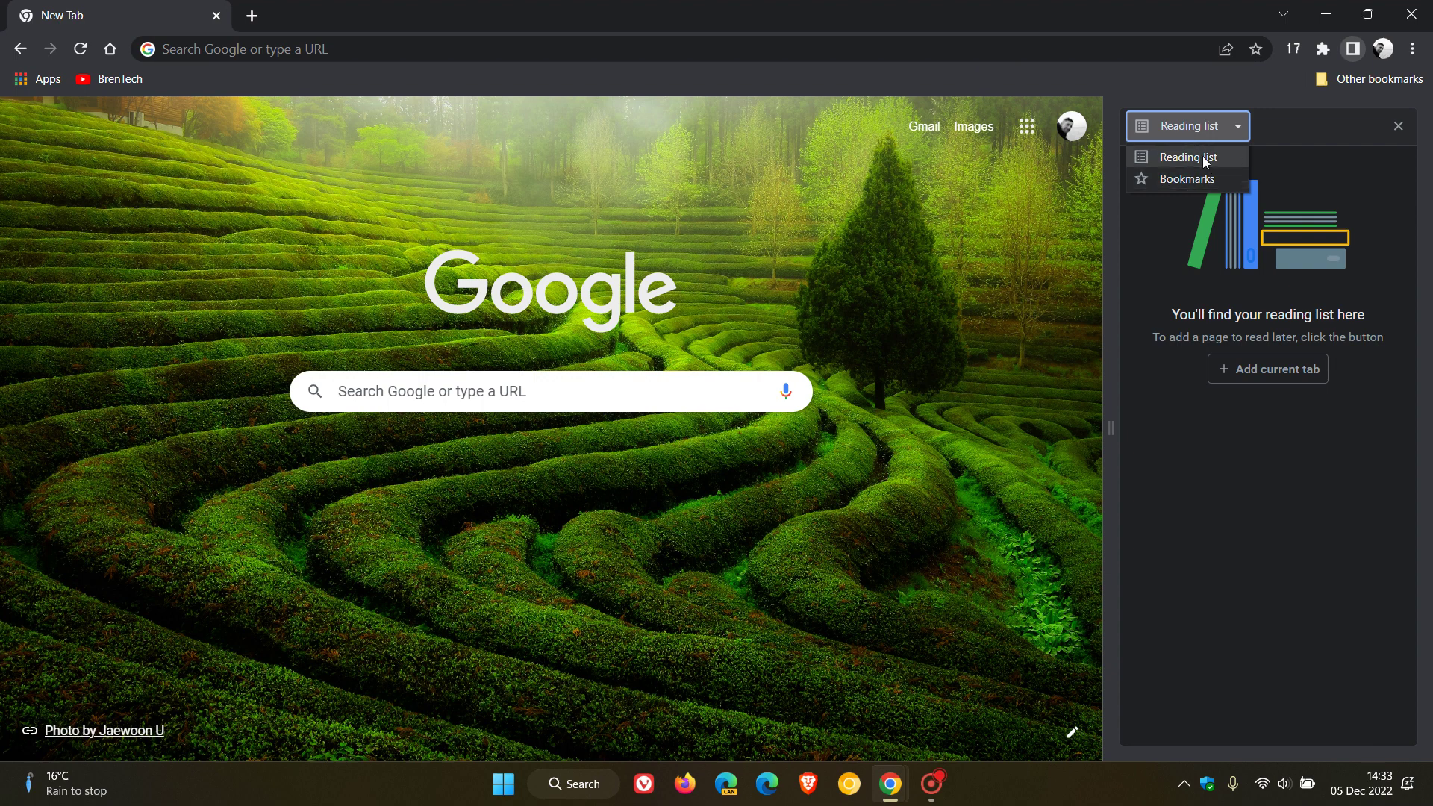
{"action": "left_click", "coordinate": [1202, 175]}
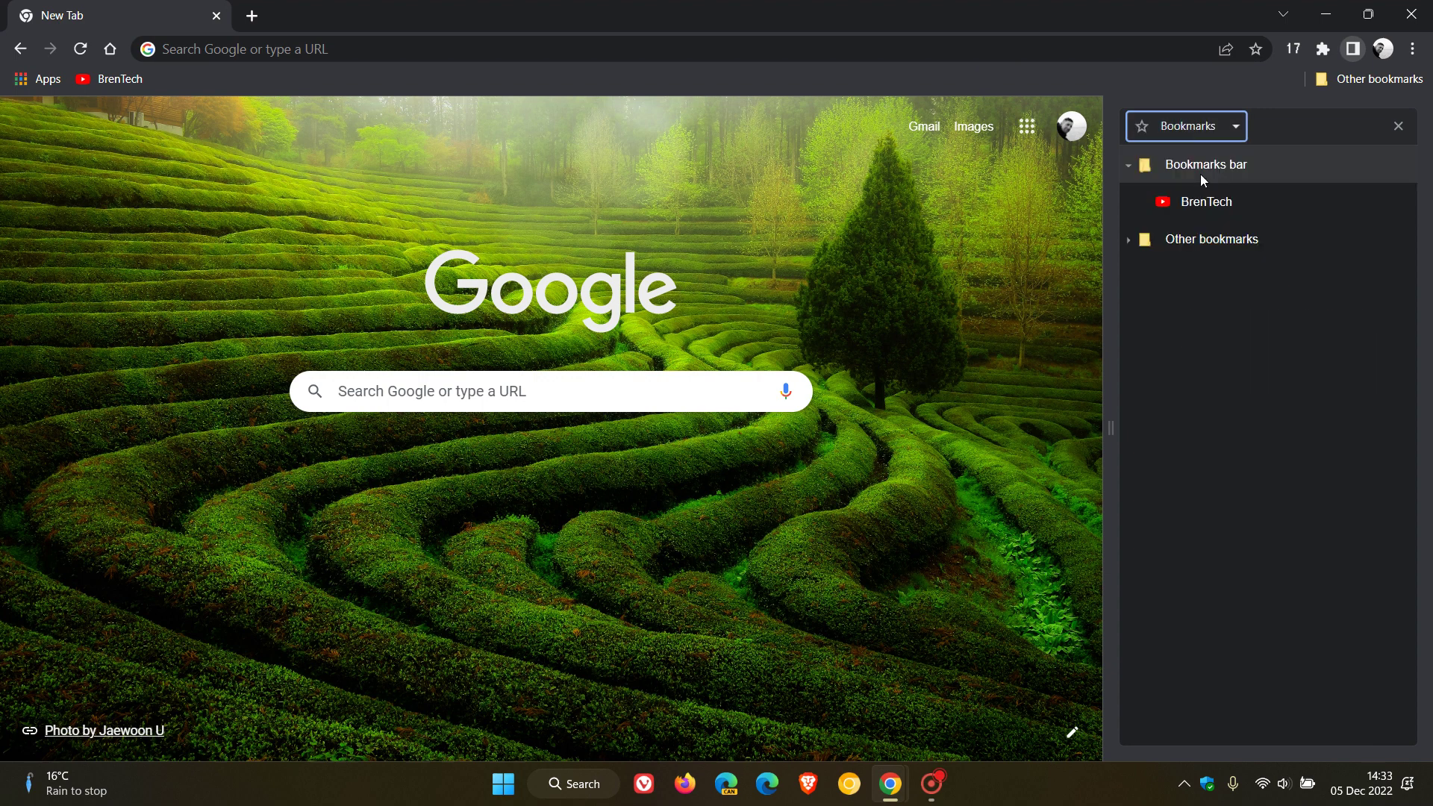
{"action": "left_click", "coordinate": [1231, 127]}
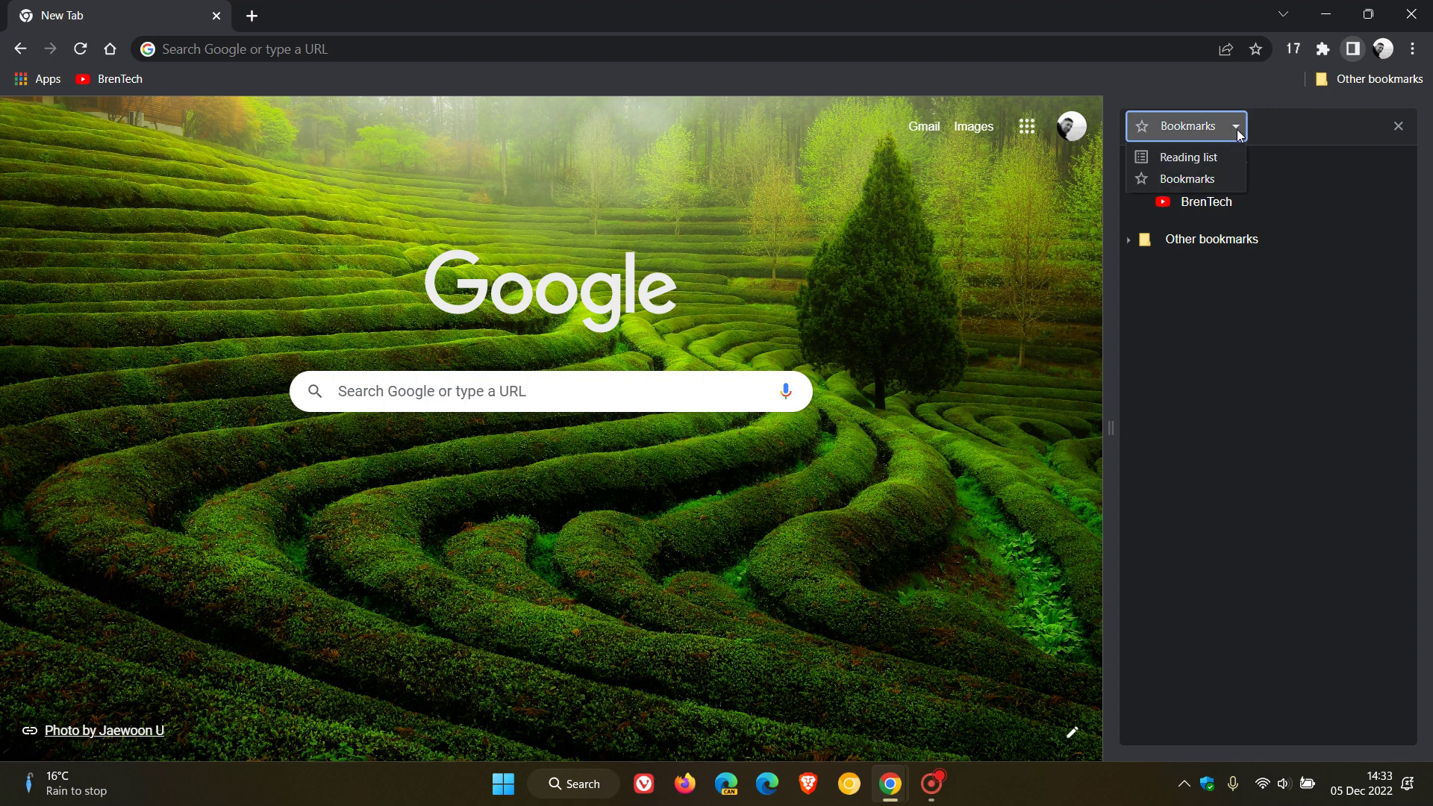
{"action": "left_click", "coordinate": [1212, 160]}
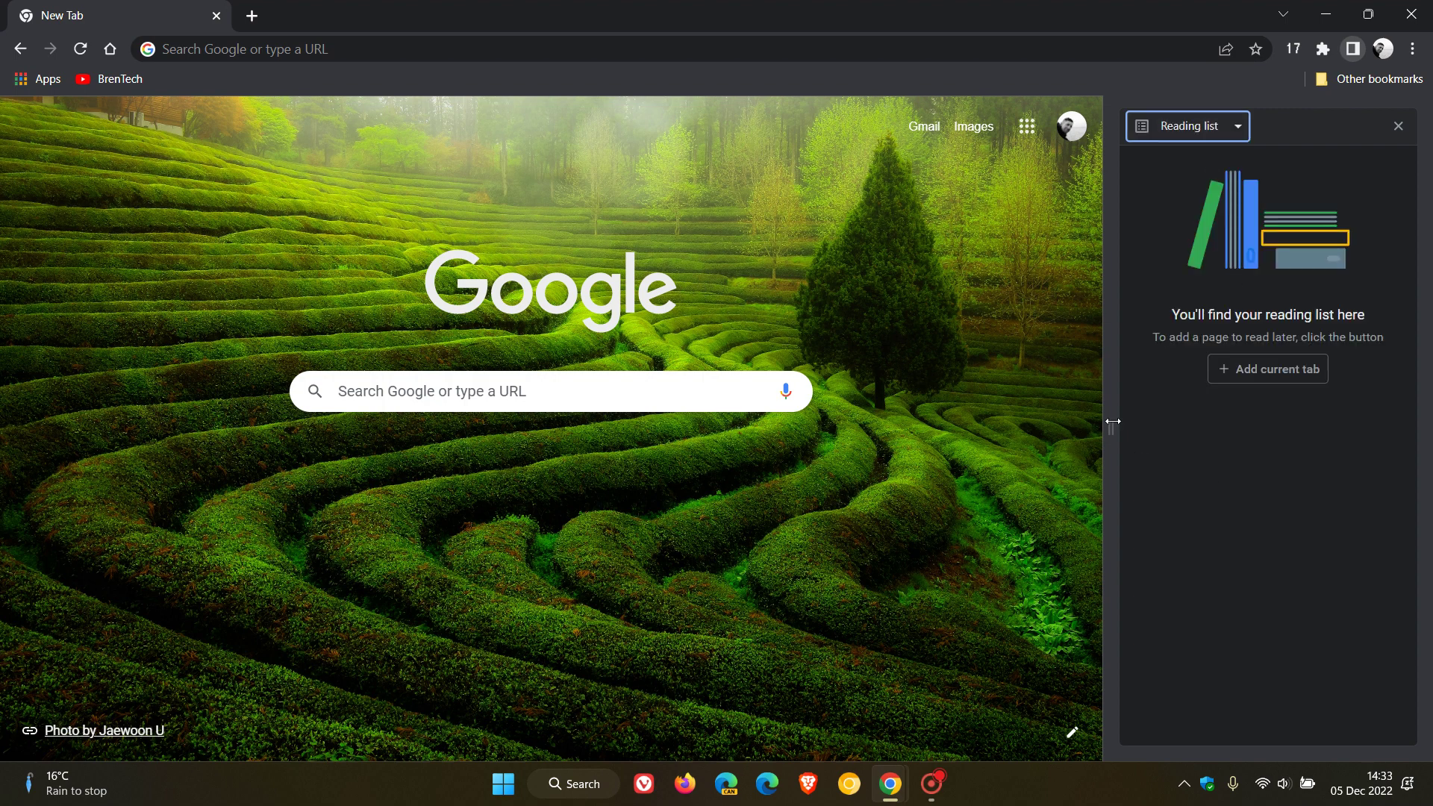
{"action": "left_click_drag", "start_coordinate": [1113, 422], "coordinate": [1185, 451]}
{"action": "left_click", "coordinate": [1413, 48]}
{"action": "left_click", "coordinate": [1299, 371]}
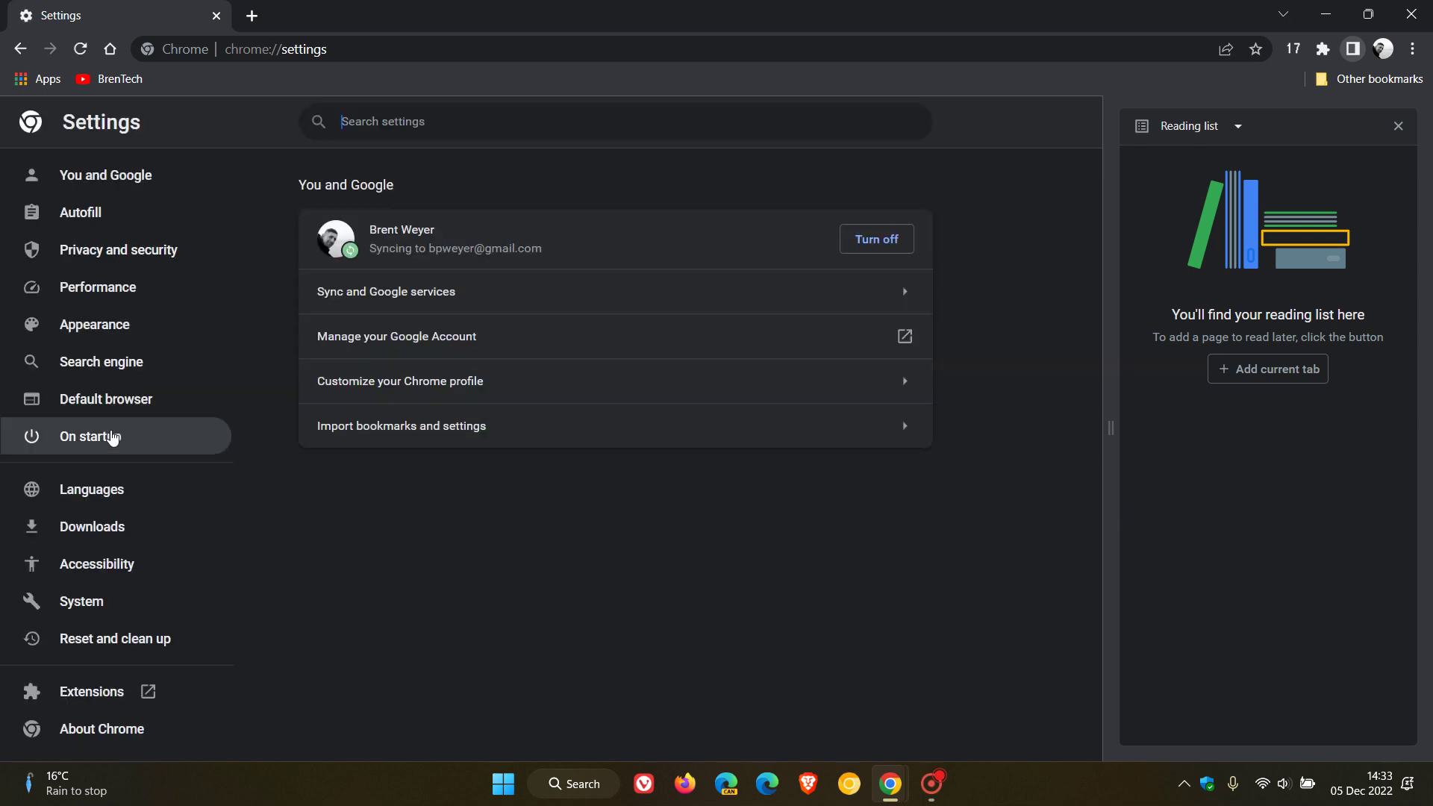
{"action": "left_click", "coordinate": [90, 330]}
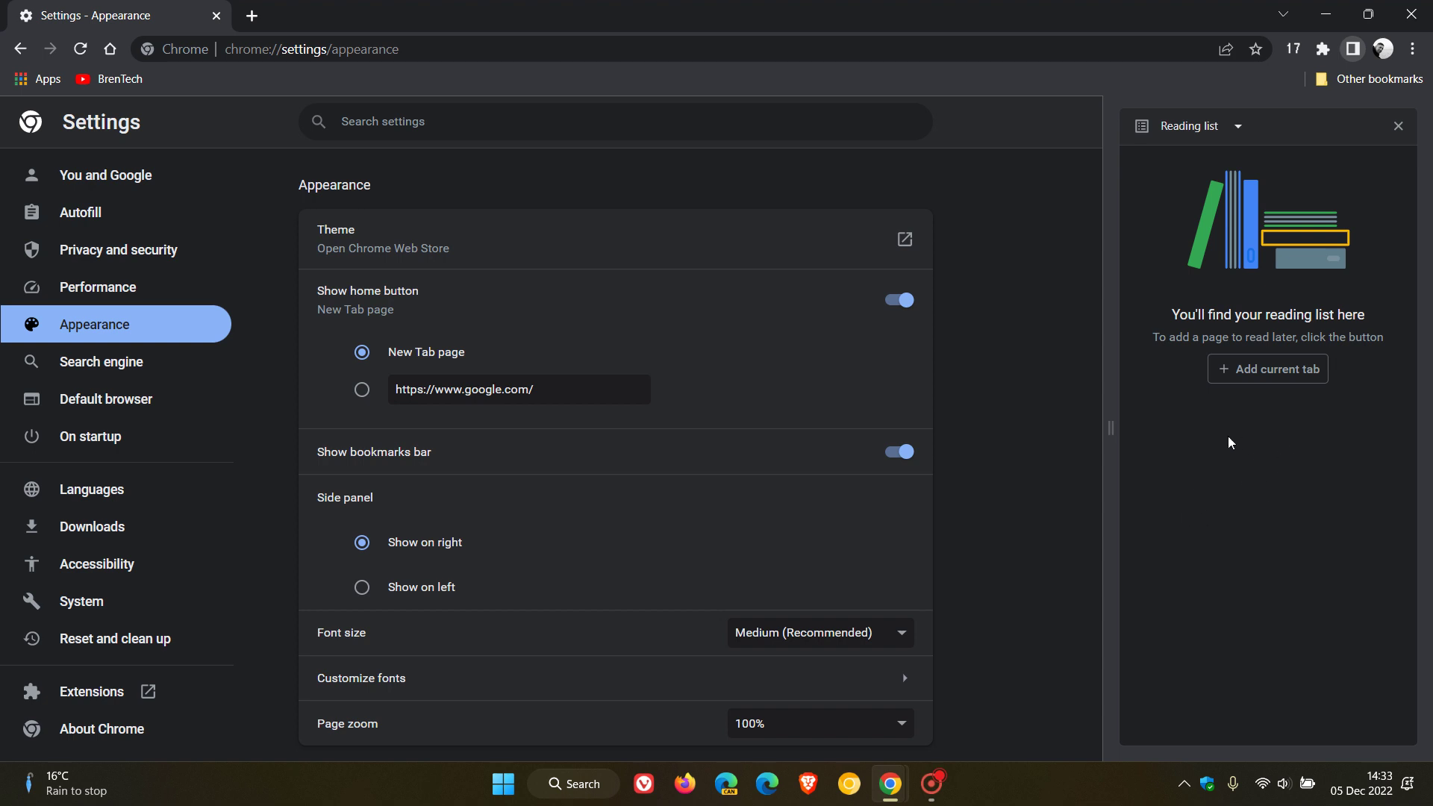
{"action": "left_click", "coordinate": [363, 588]}
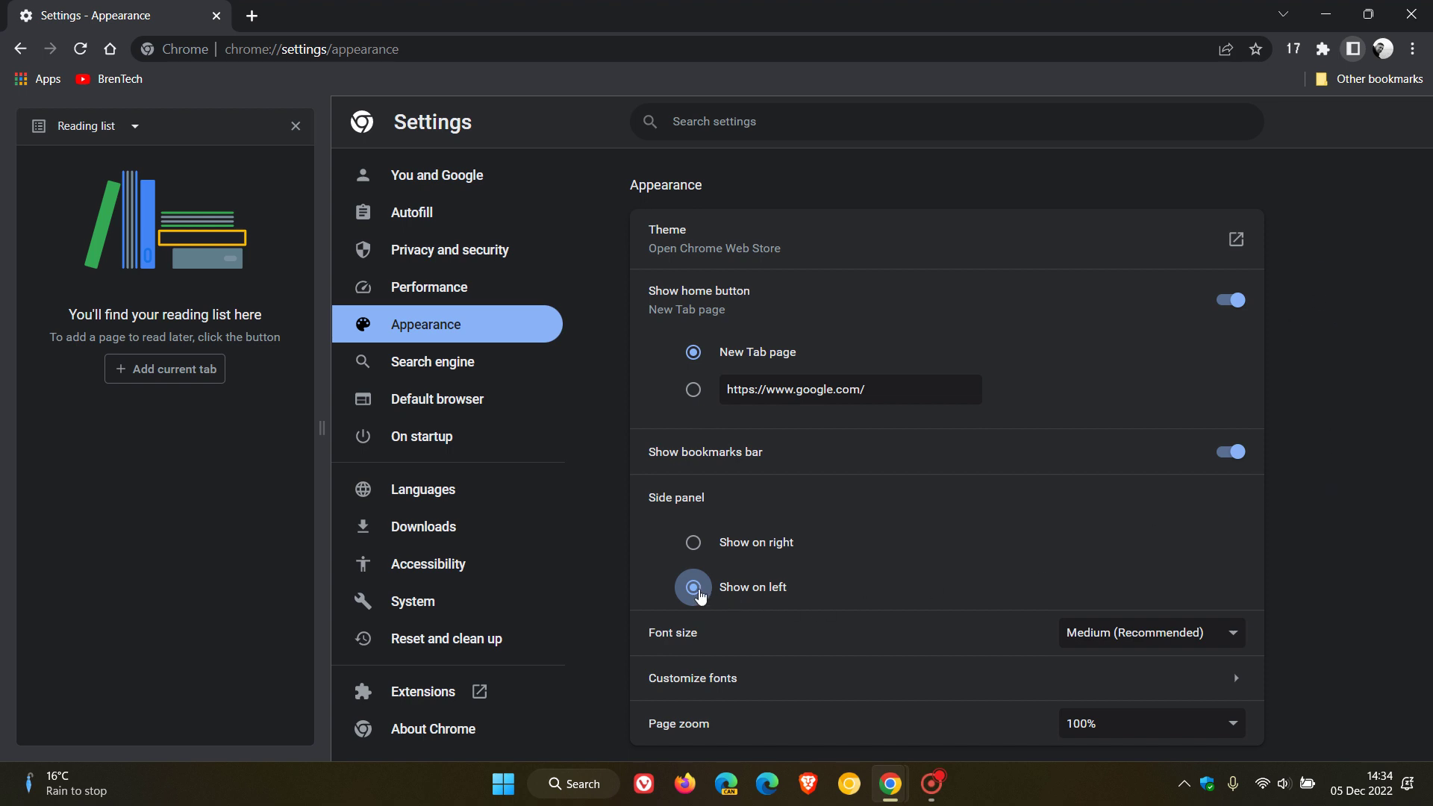
{"action": "left_click", "coordinate": [693, 542]}
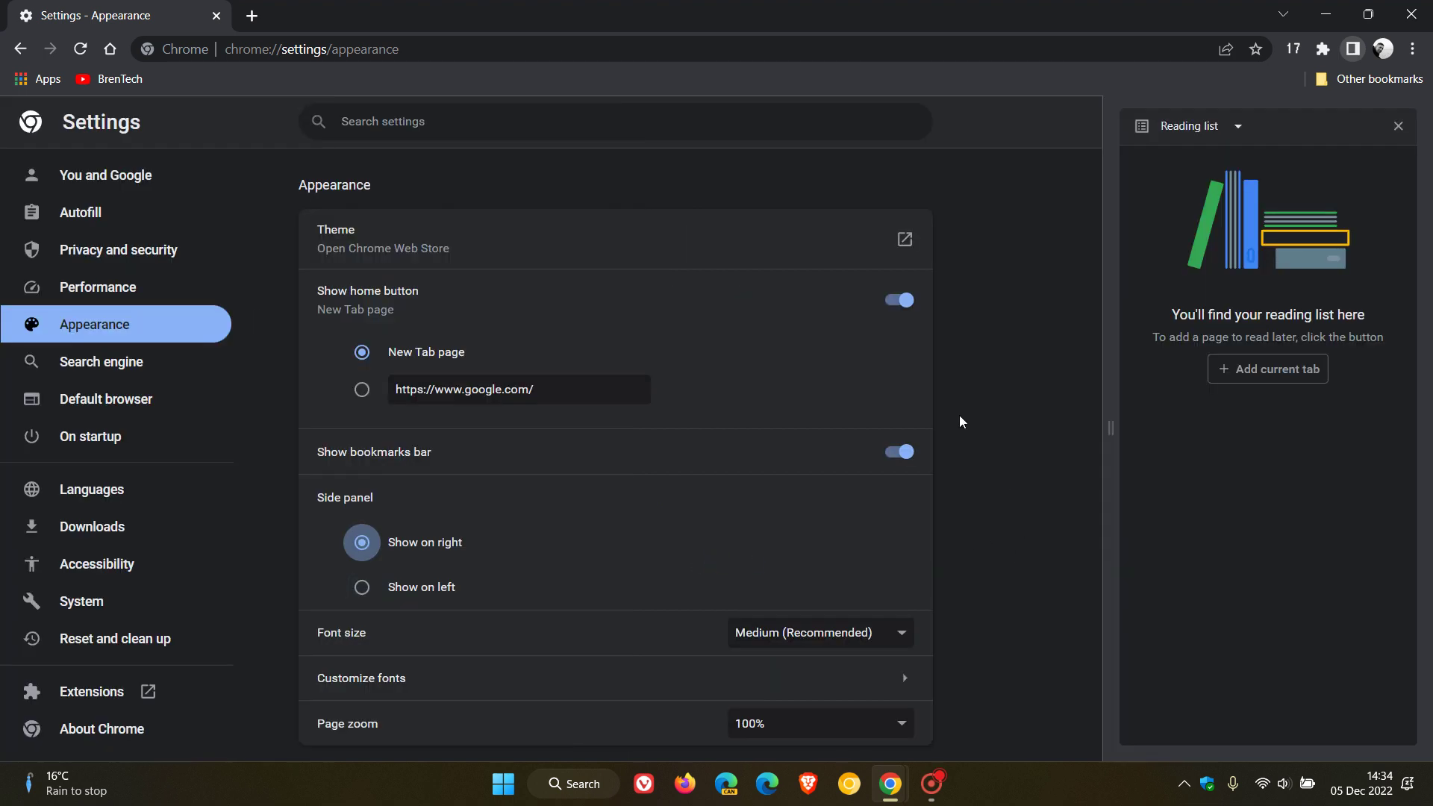
{"action": "left_click", "coordinate": [111, 50]}
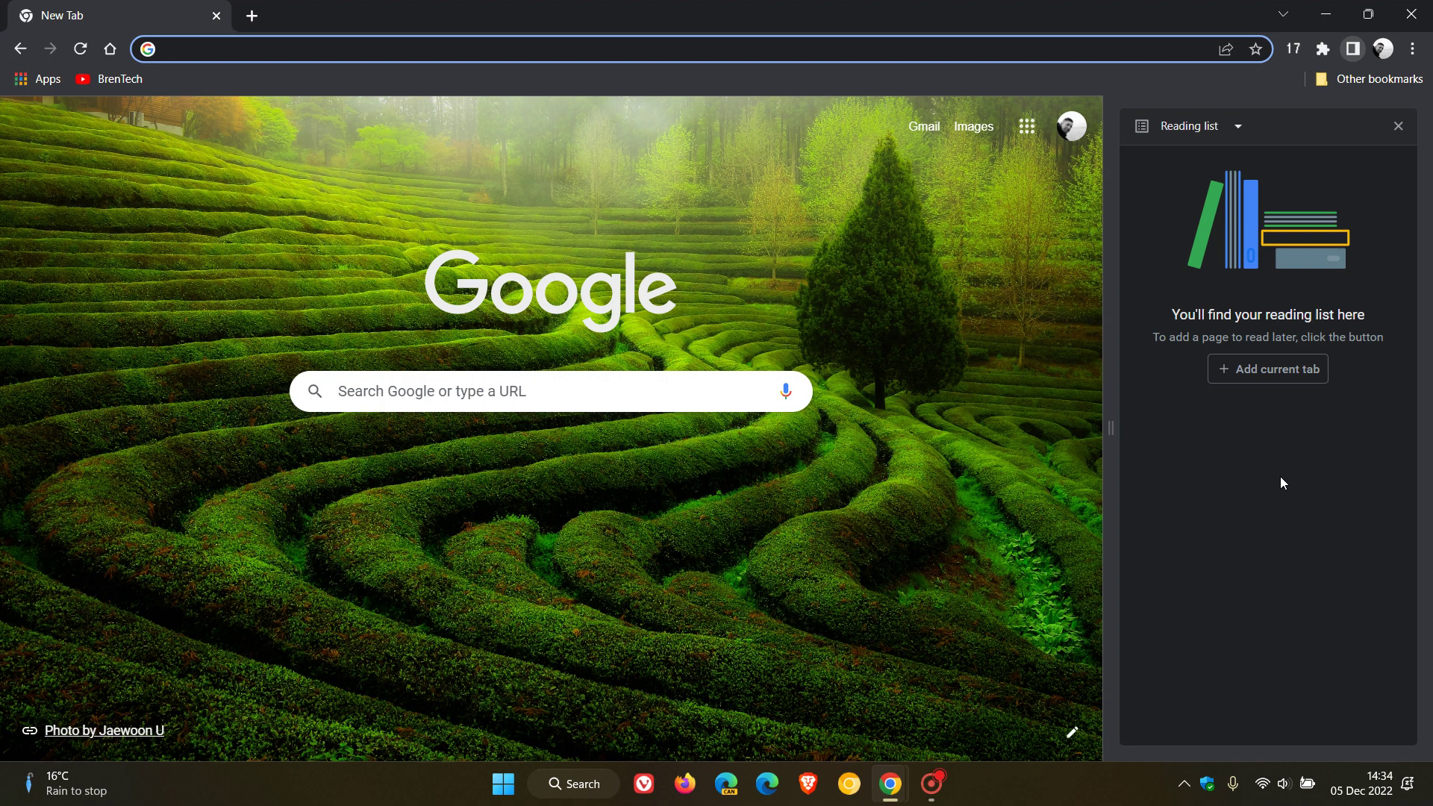
Check the side panel's view list and width, then close the side panel.
{"action": "left_click", "coordinate": [1217, 126]}
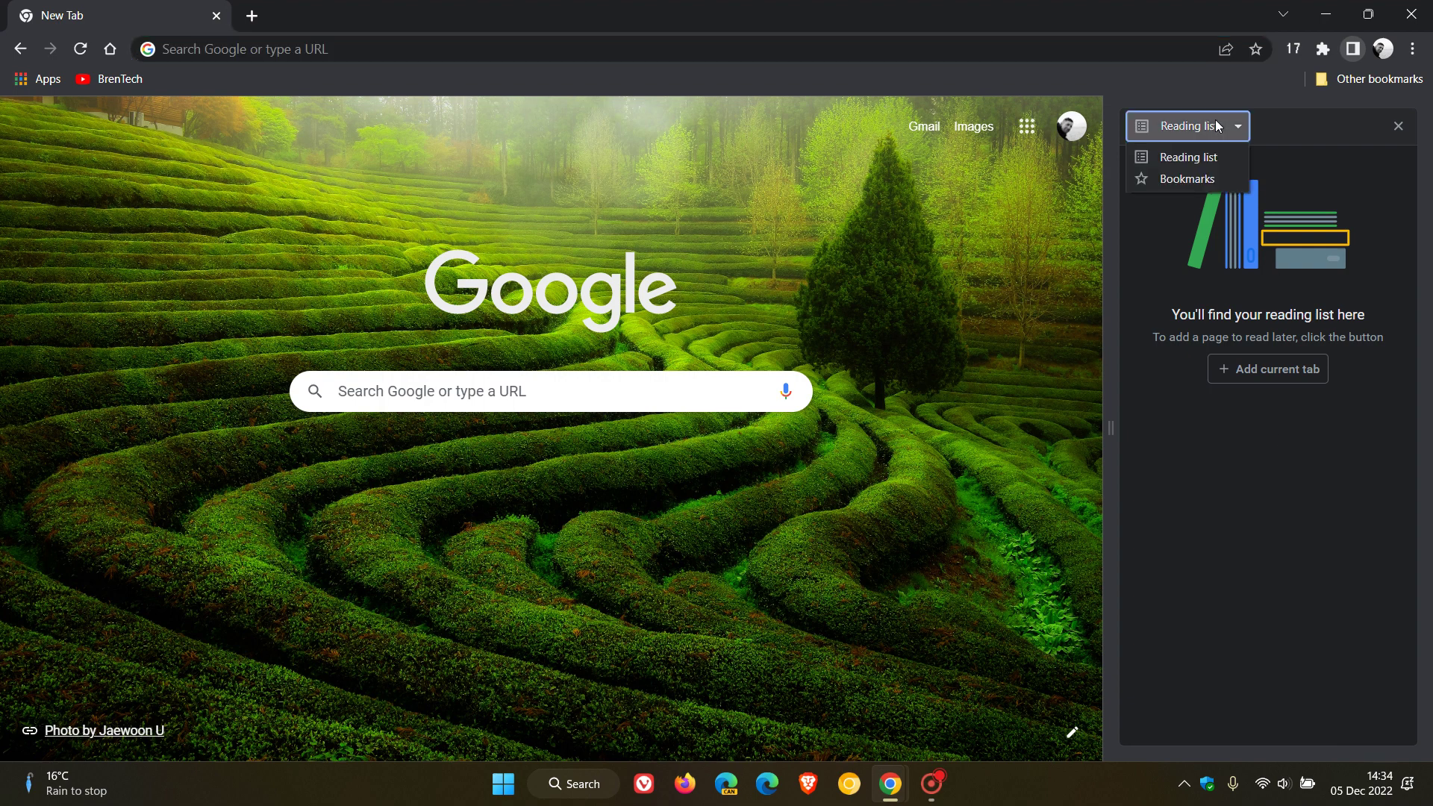
{"action": "left_click", "coordinate": [1301, 117]}
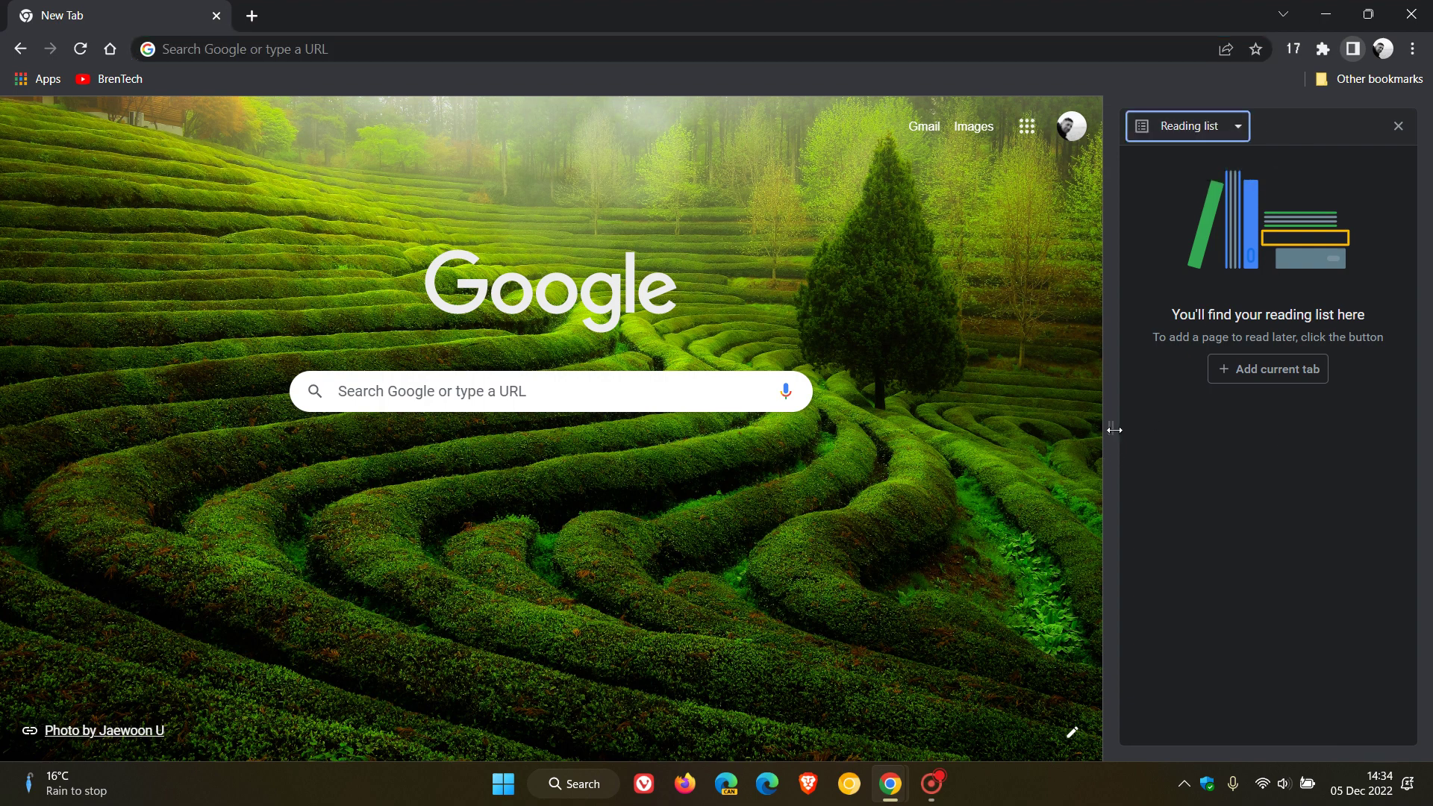
{"action": "mouse_move", "coordinate": [1114, 430]}
{"action": "left_mouse_down"}
{"action": "mouse_move", "coordinate": [693, 433]}
{"action": "mouse_move", "coordinate": [1112, 433]}
{"action": "left_mouse_up"}
{"action": "left_click", "coordinate": [1398, 131]}
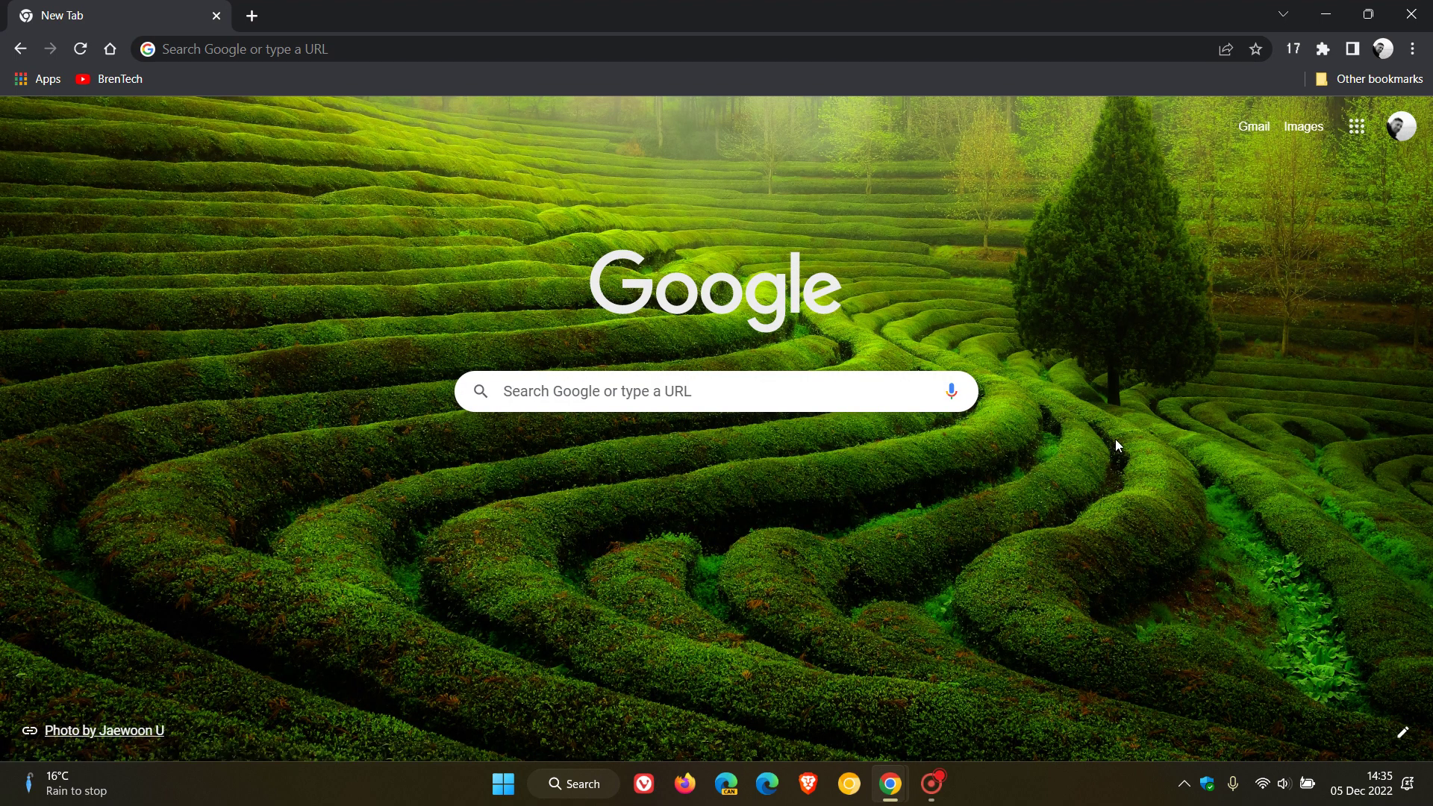
Go to chrome://flags and paste 'Unified side panel' into the flags search.
{"action": "left_click", "coordinate": [401, 52]}
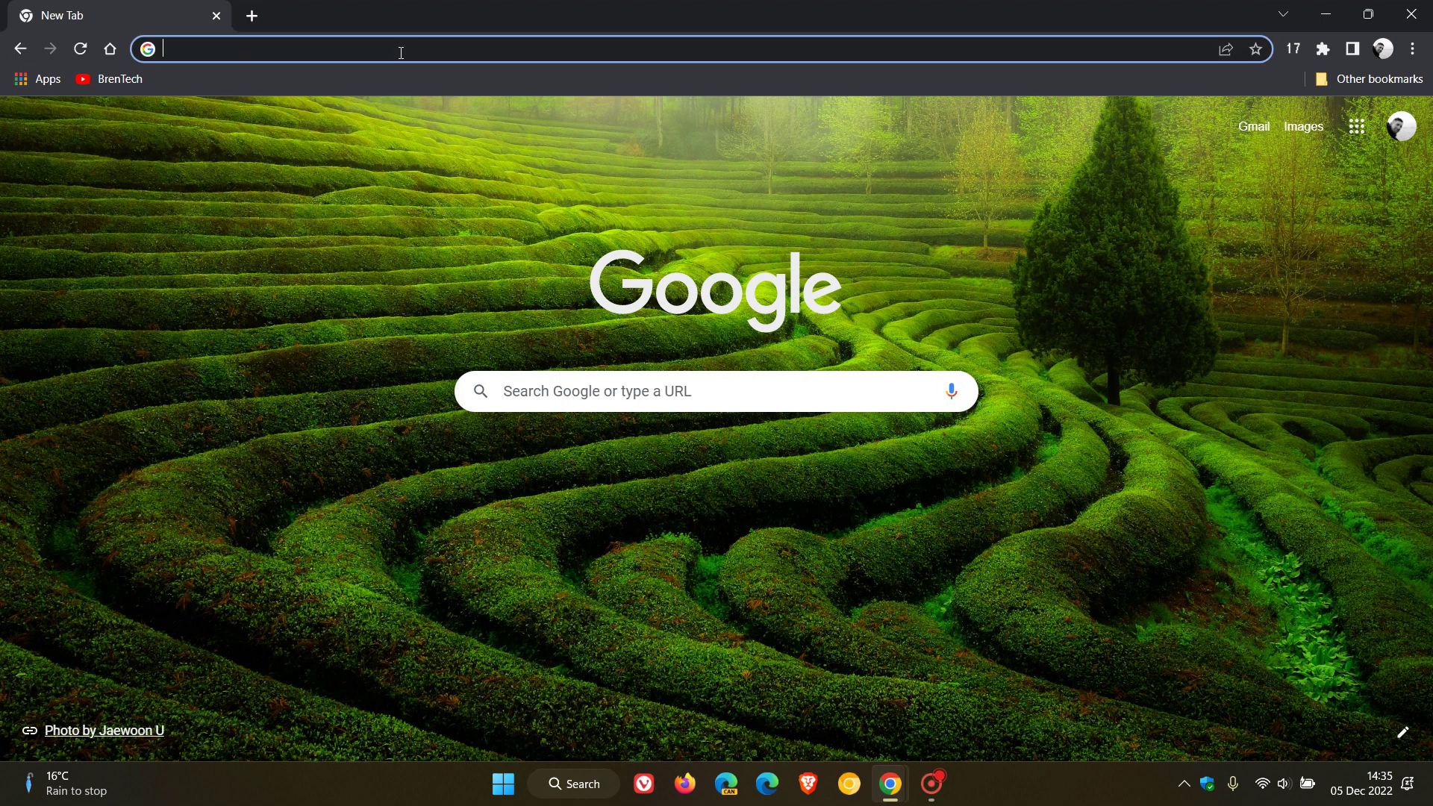
{"action": "type", "text": "cf"}
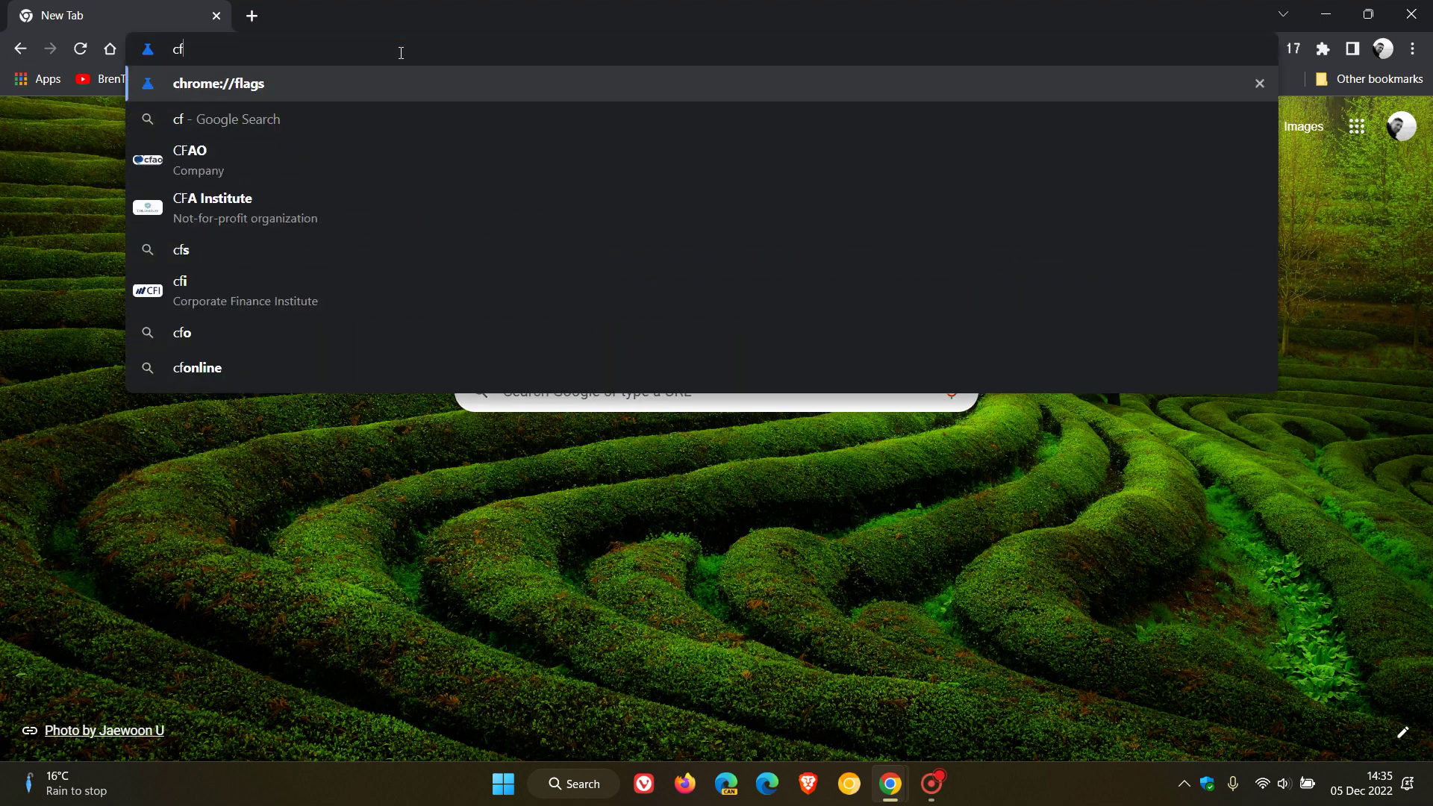
{"action": "key", "text": "Return"}
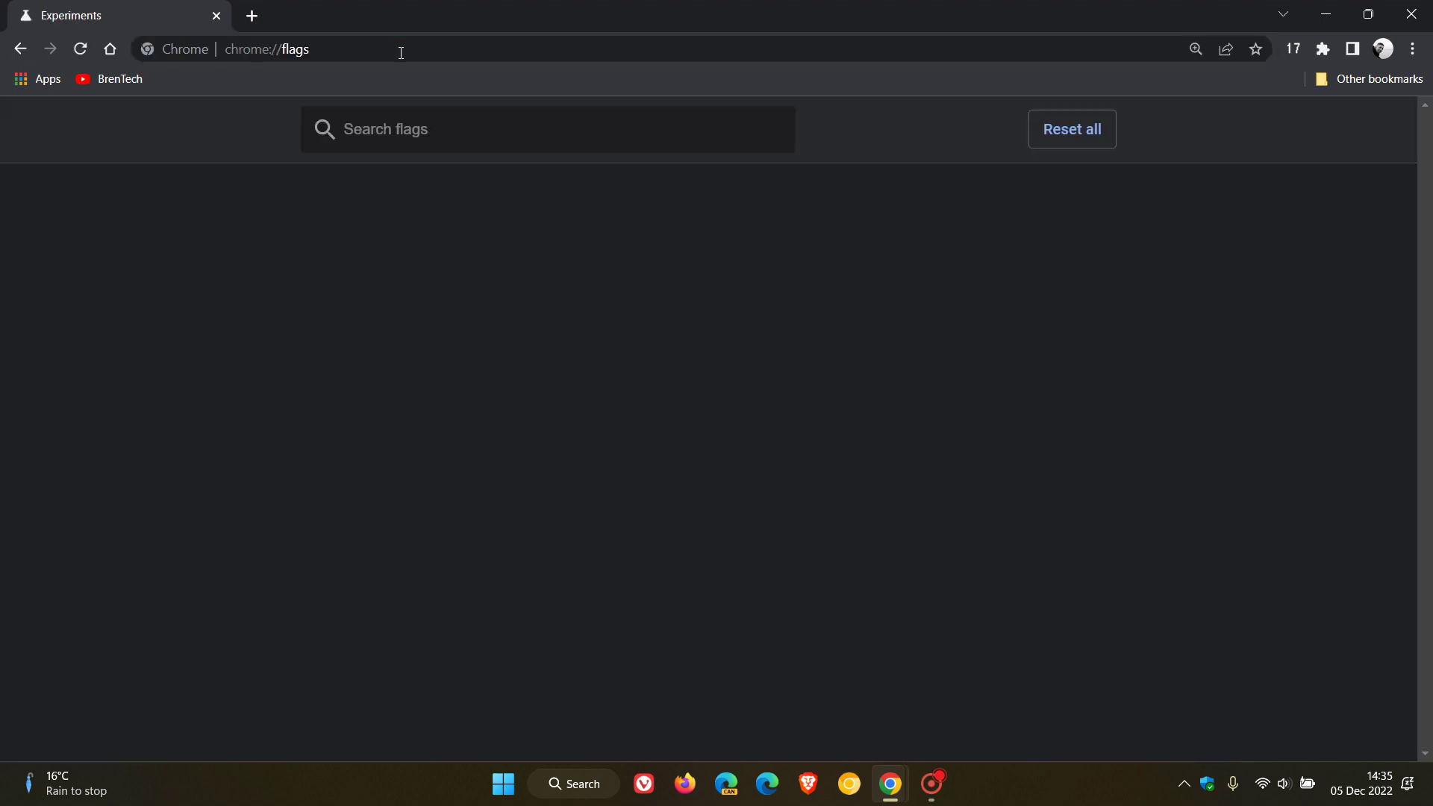
{"action": "right_click", "coordinate": [410, 127]}
{"action": "left_click", "coordinate": [486, 275]}
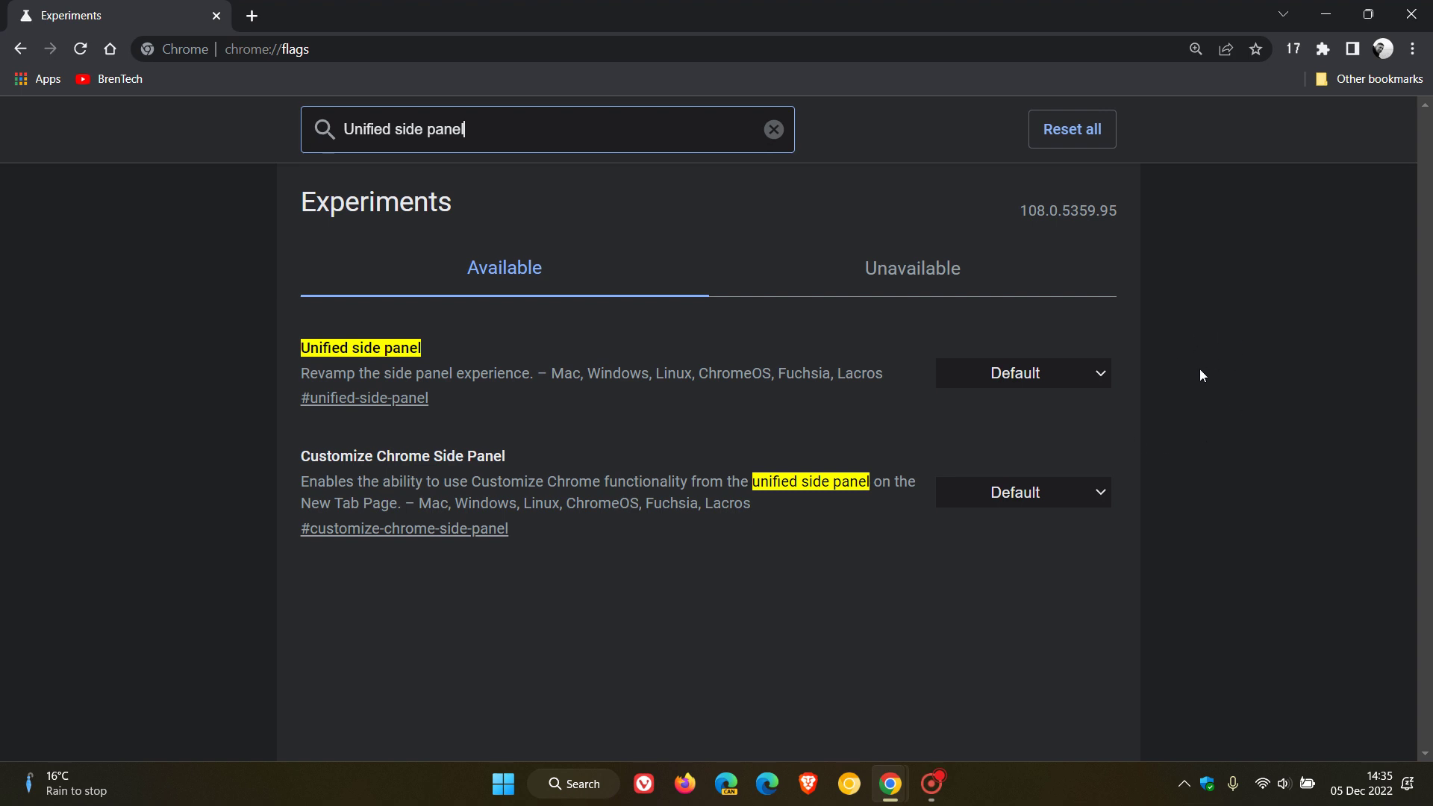
Set the Unified side panel flag to Disabled, relaunch Chrome, and return to the New Tab page.
{"action": "left_click", "coordinate": [1027, 383]}
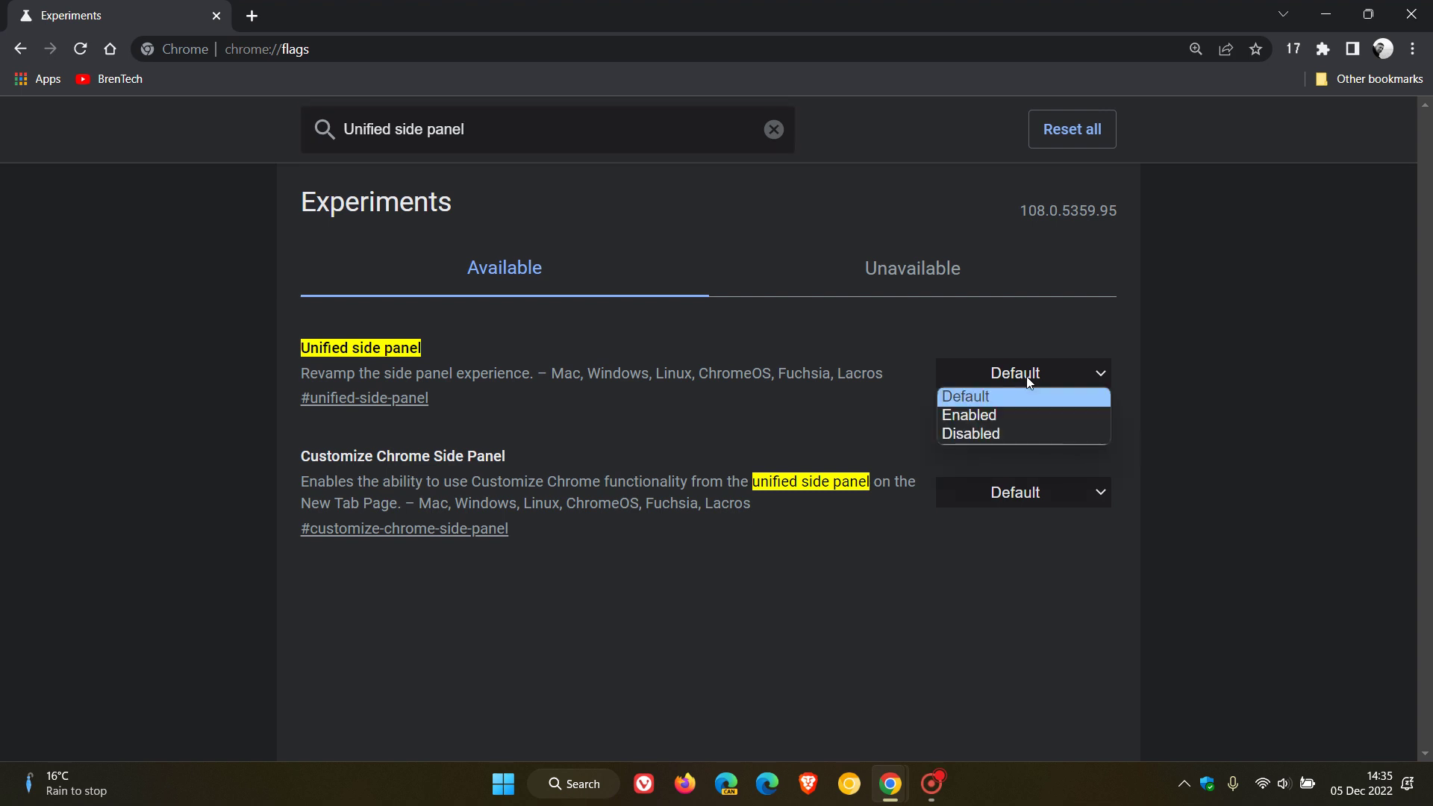
{"action": "left_click", "coordinate": [1014, 433]}
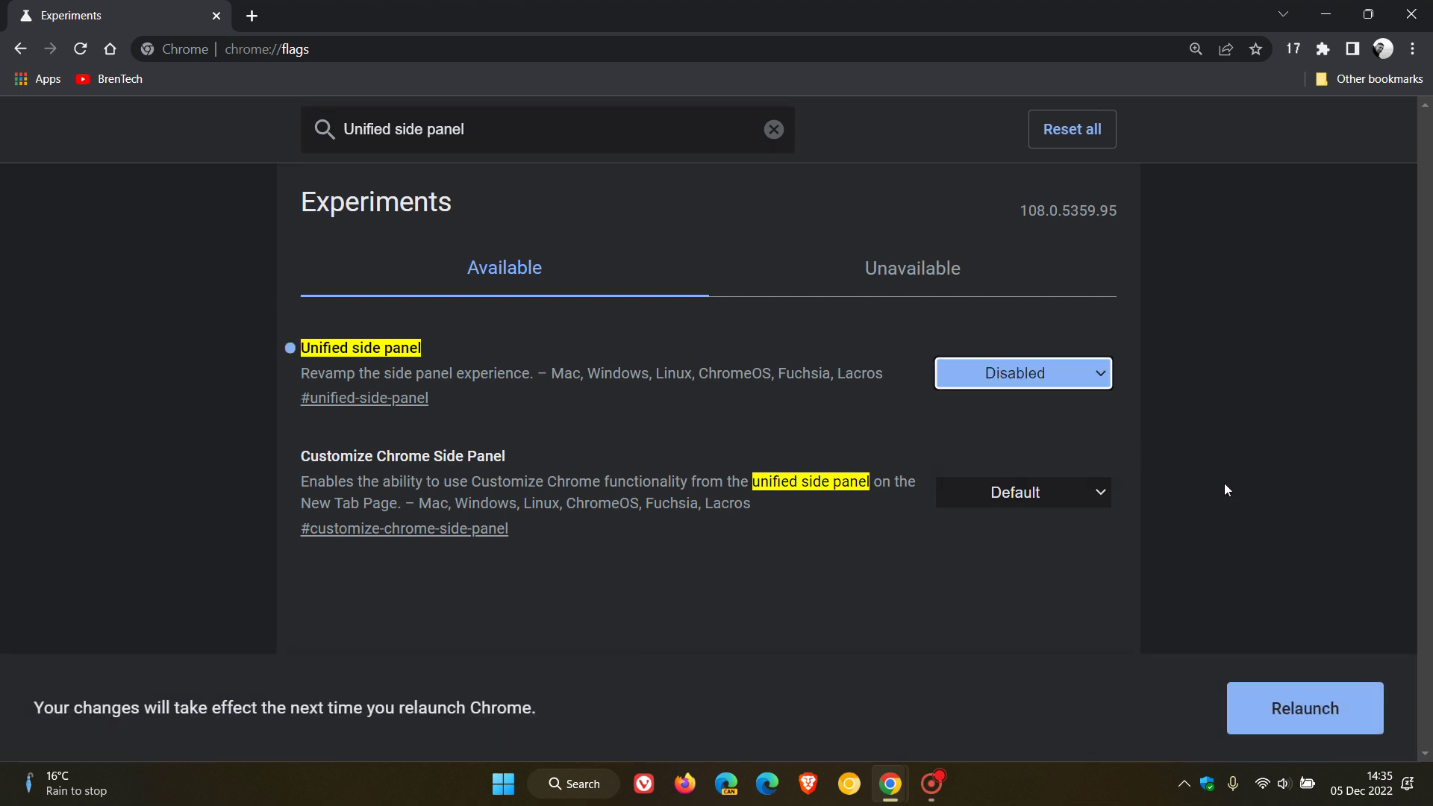
{"action": "left_click", "coordinate": [1275, 709]}
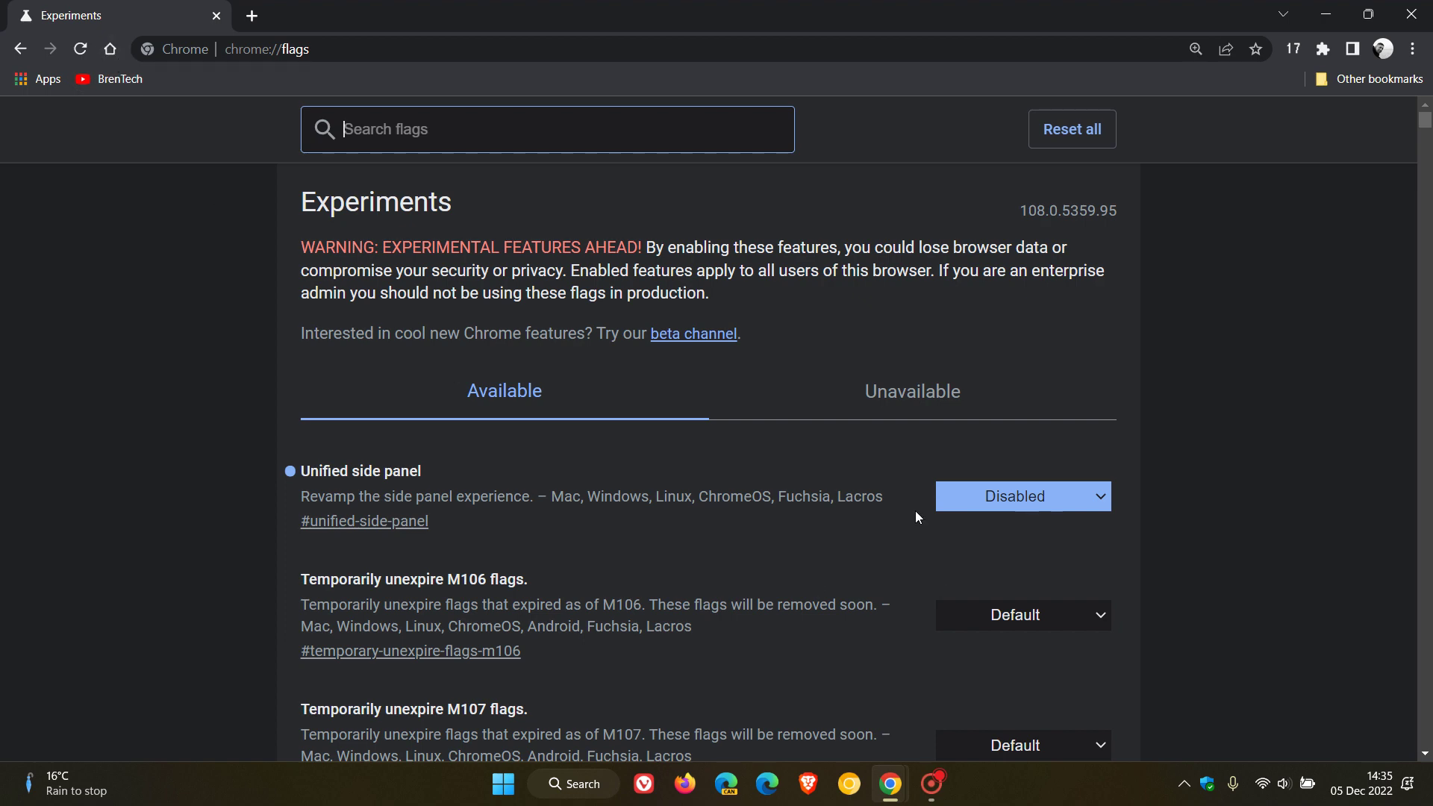
{"action": "left_click", "coordinate": [109, 51]}
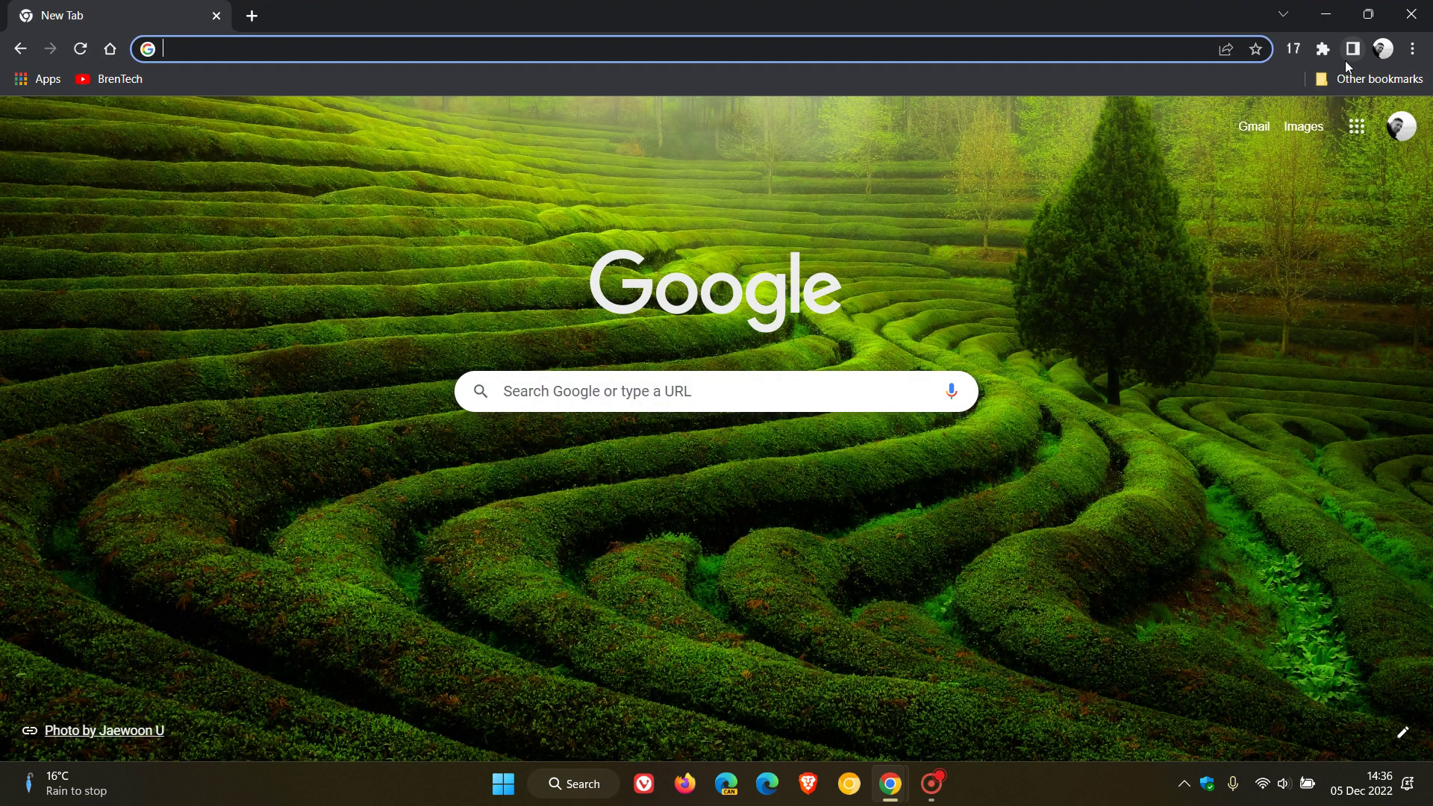
Open the side panel and switch between its Bookmarks and Reading list tabs.
{"action": "left_click", "coordinate": [1353, 50]}
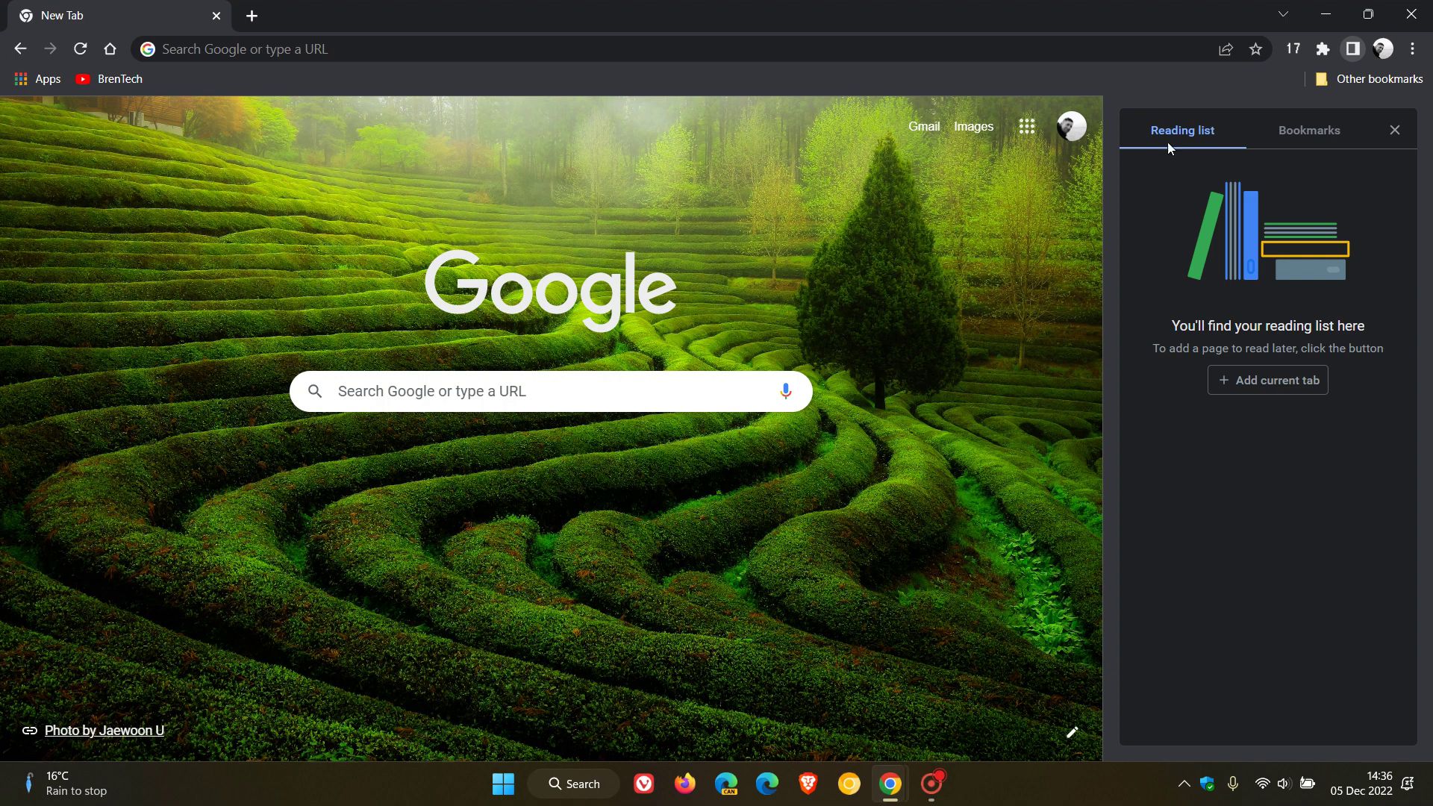
{"action": "left_click", "coordinate": [1330, 130]}
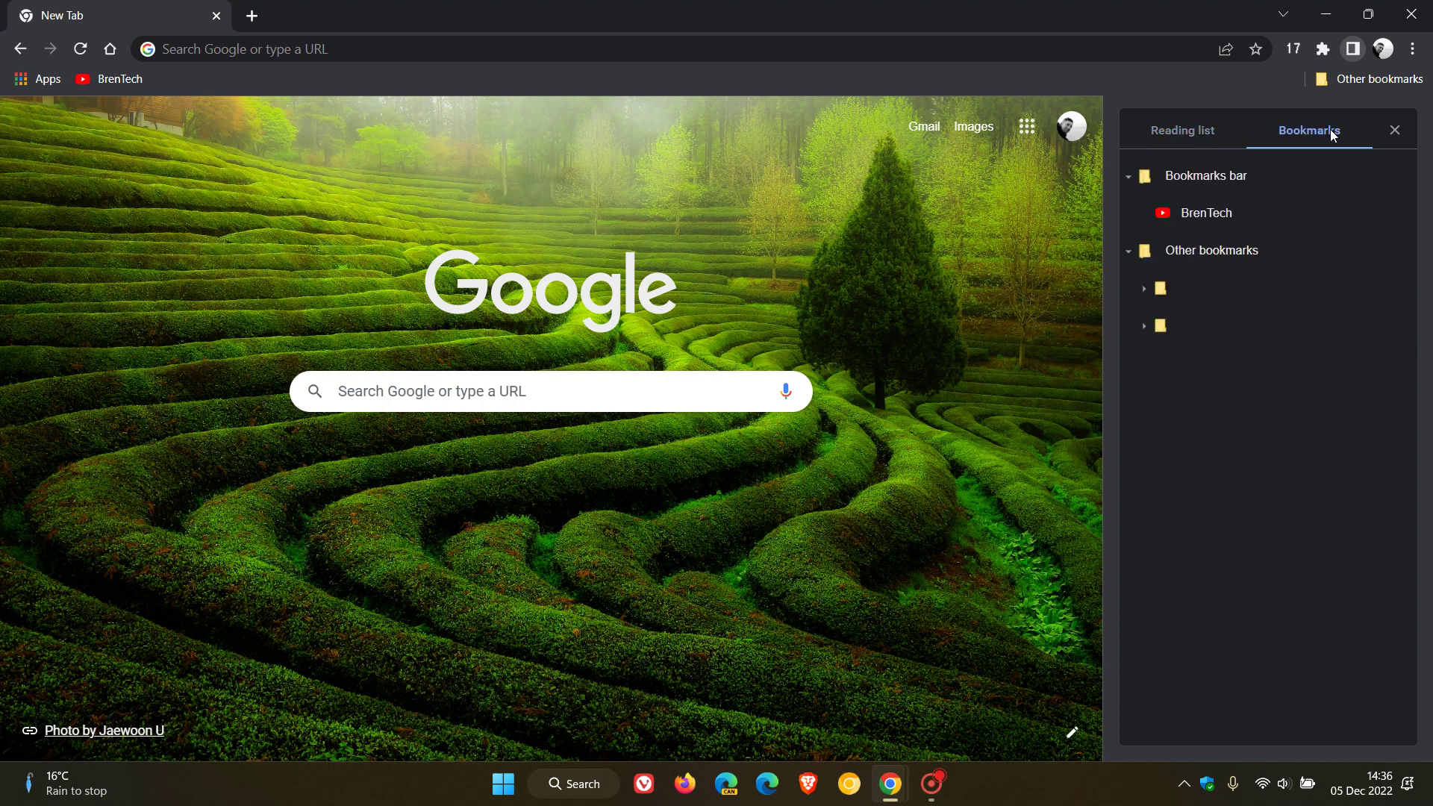
{"action": "left_click", "coordinate": [1184, 132]}
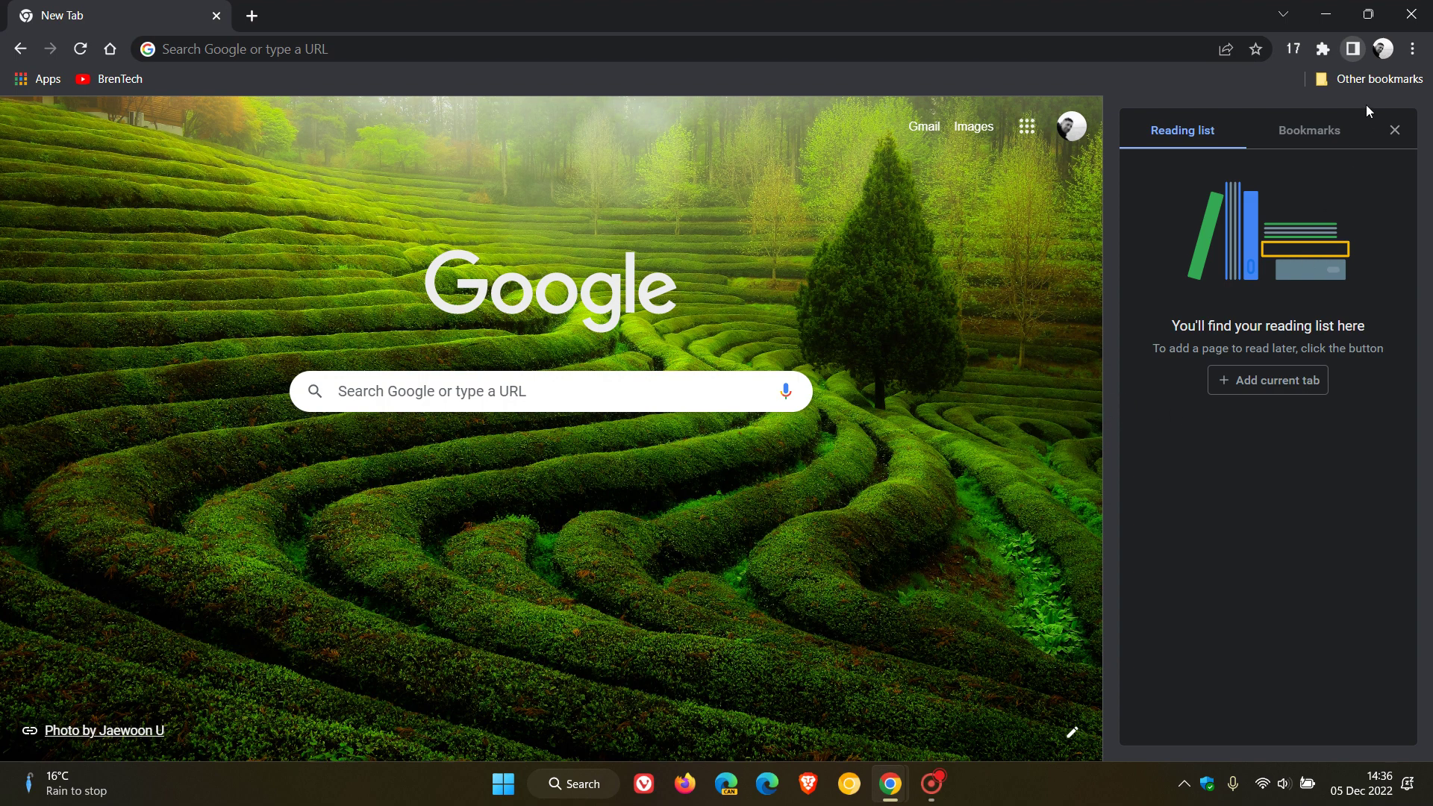
Open the Appearance section of Chrome settings and close the side panel.
{"action": "left_click", "coordinate": [1413, 49]}
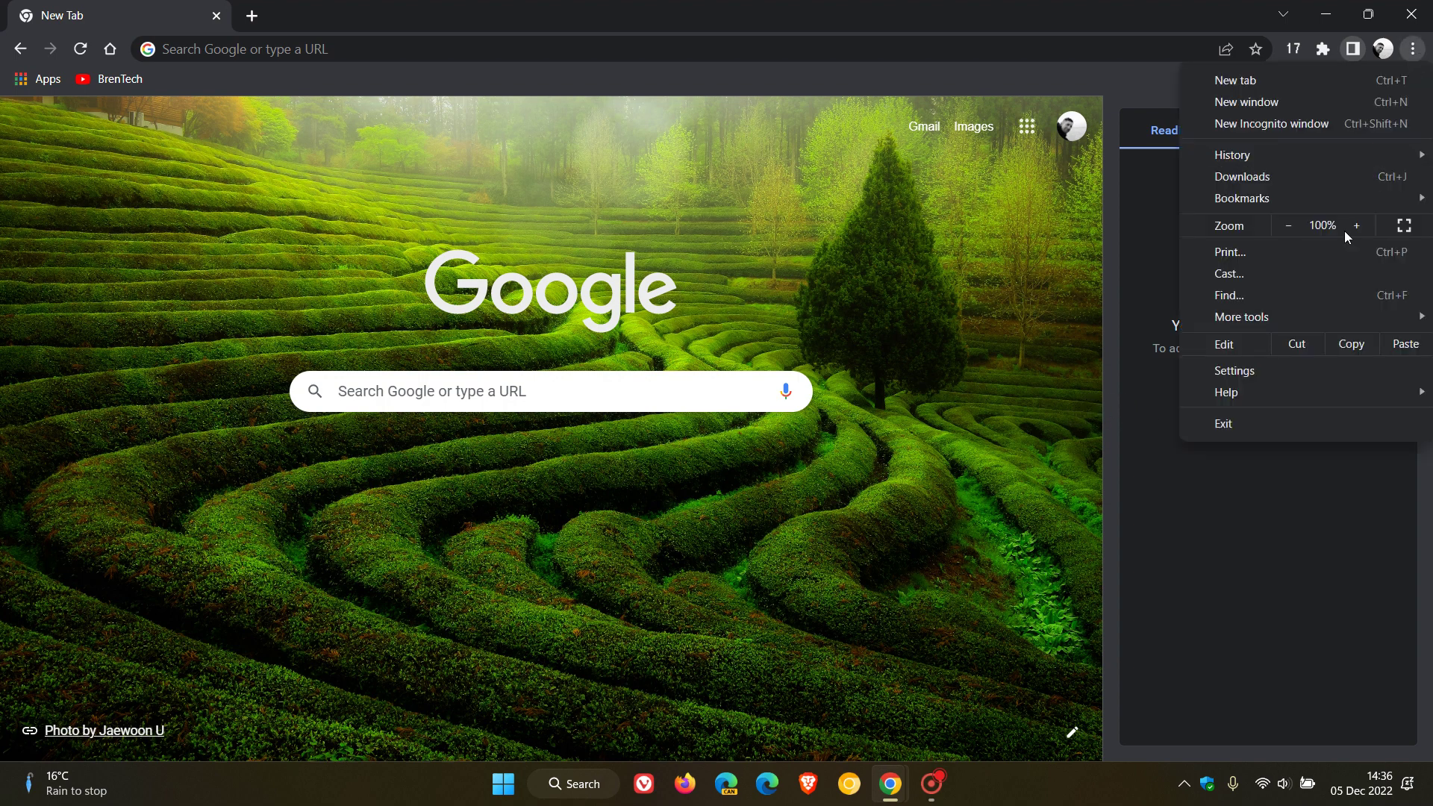
{"action": "left_click", "coordinate": [1269, 371]}
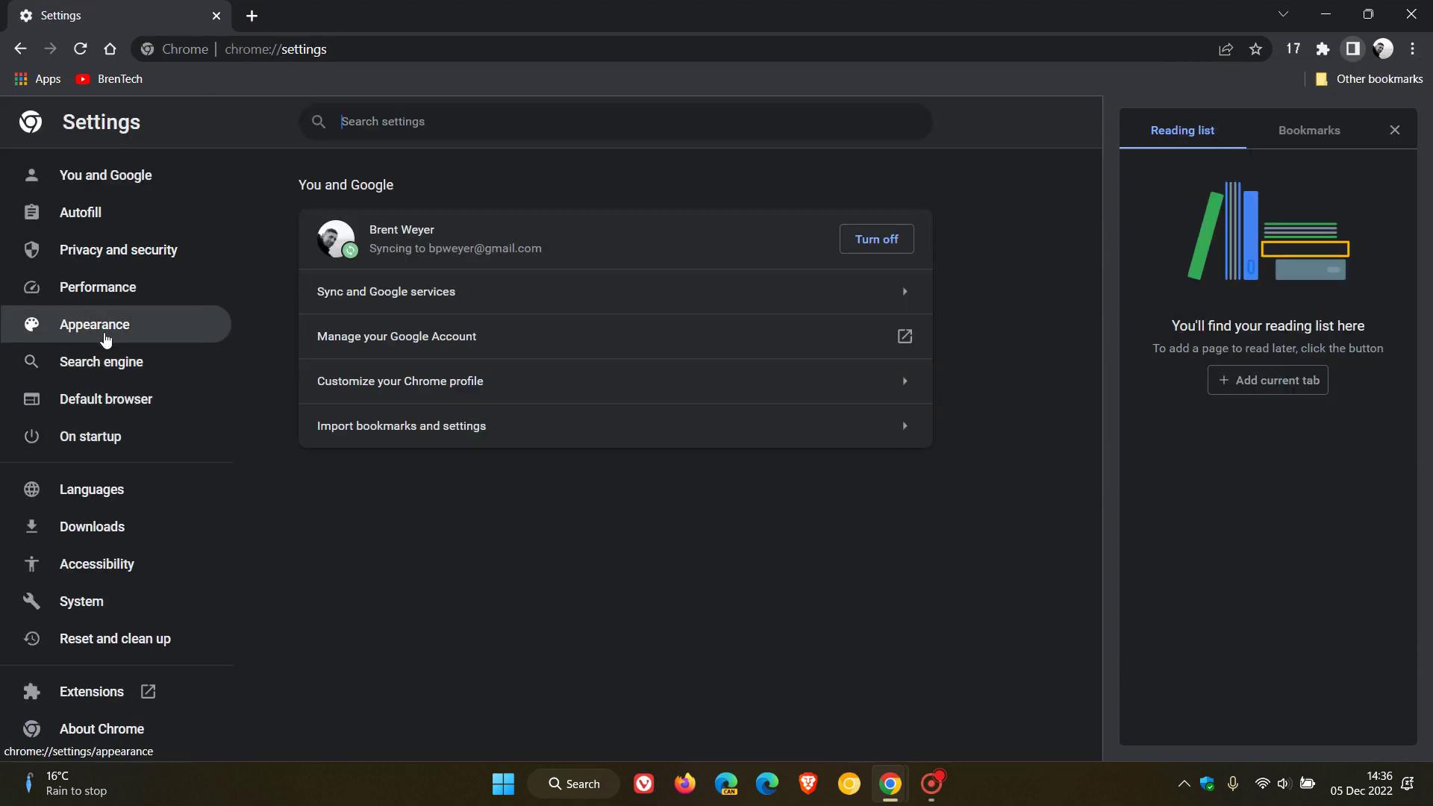
{"action": "left_click", "coordinate": [105, 340]}
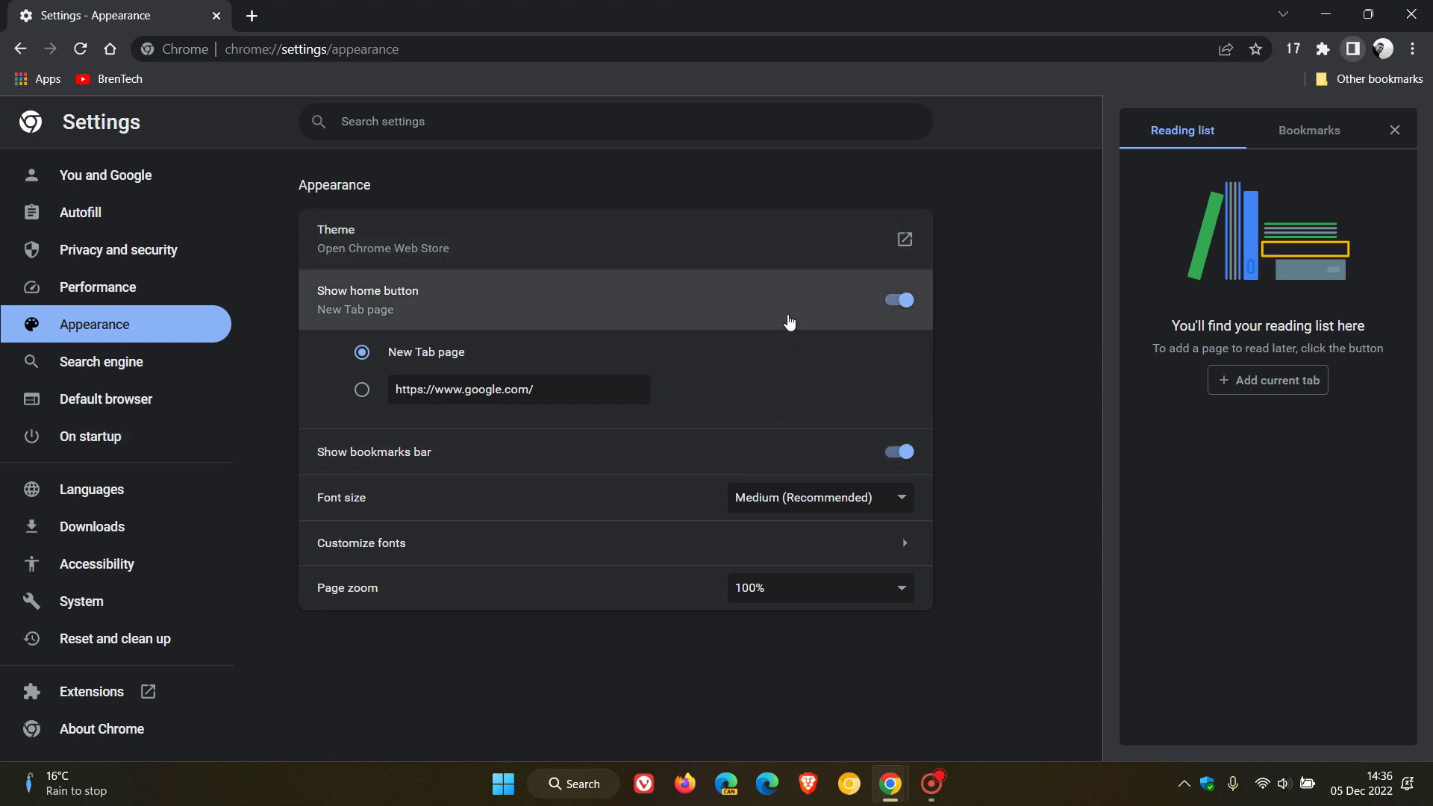
{"action": "left_click", "coordinate": [1395, 130]}
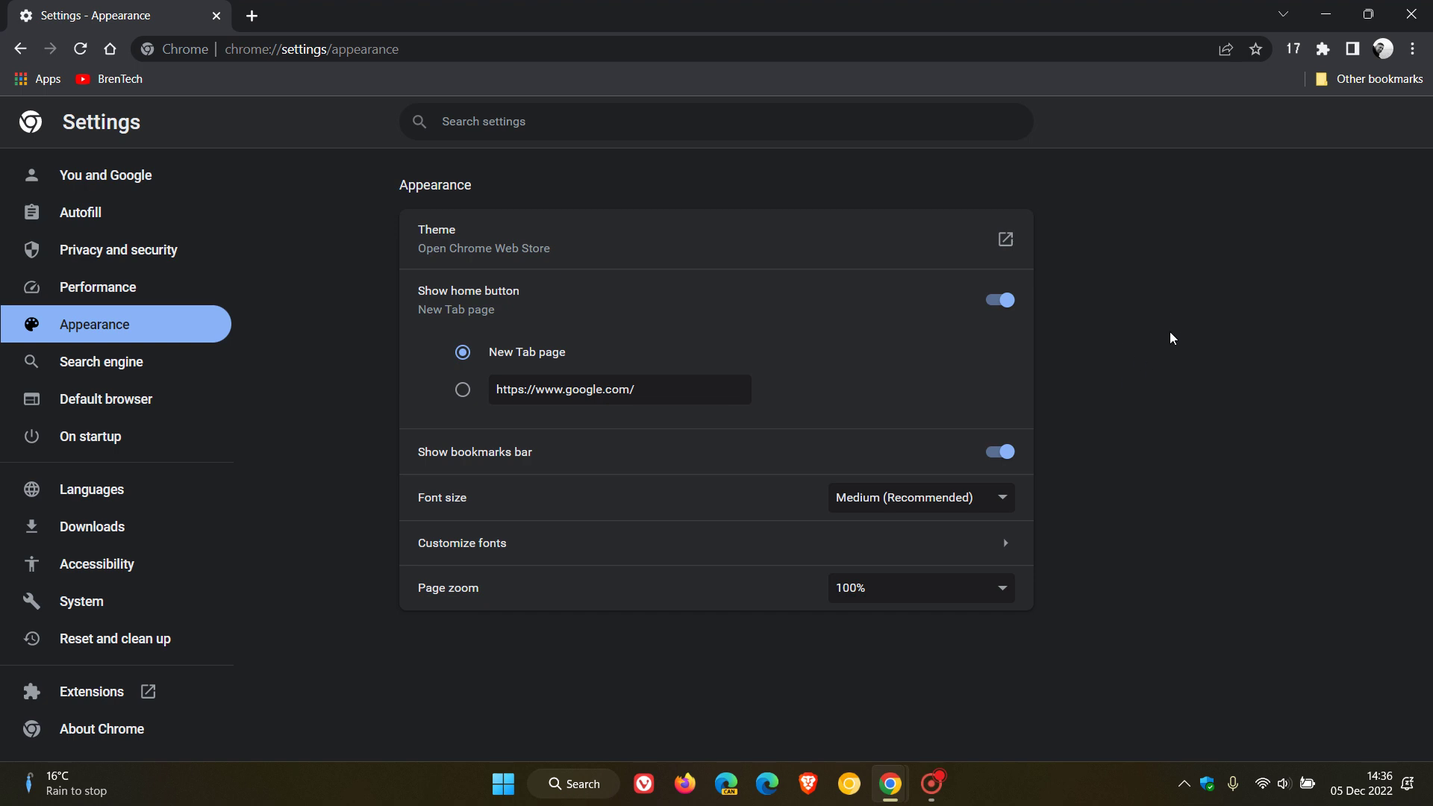
On chrome://flags, reset Unified side panel to Default, relaunch, and go to the New Tab page.
{"action": "left_click", "coordinate": [314, 49]}
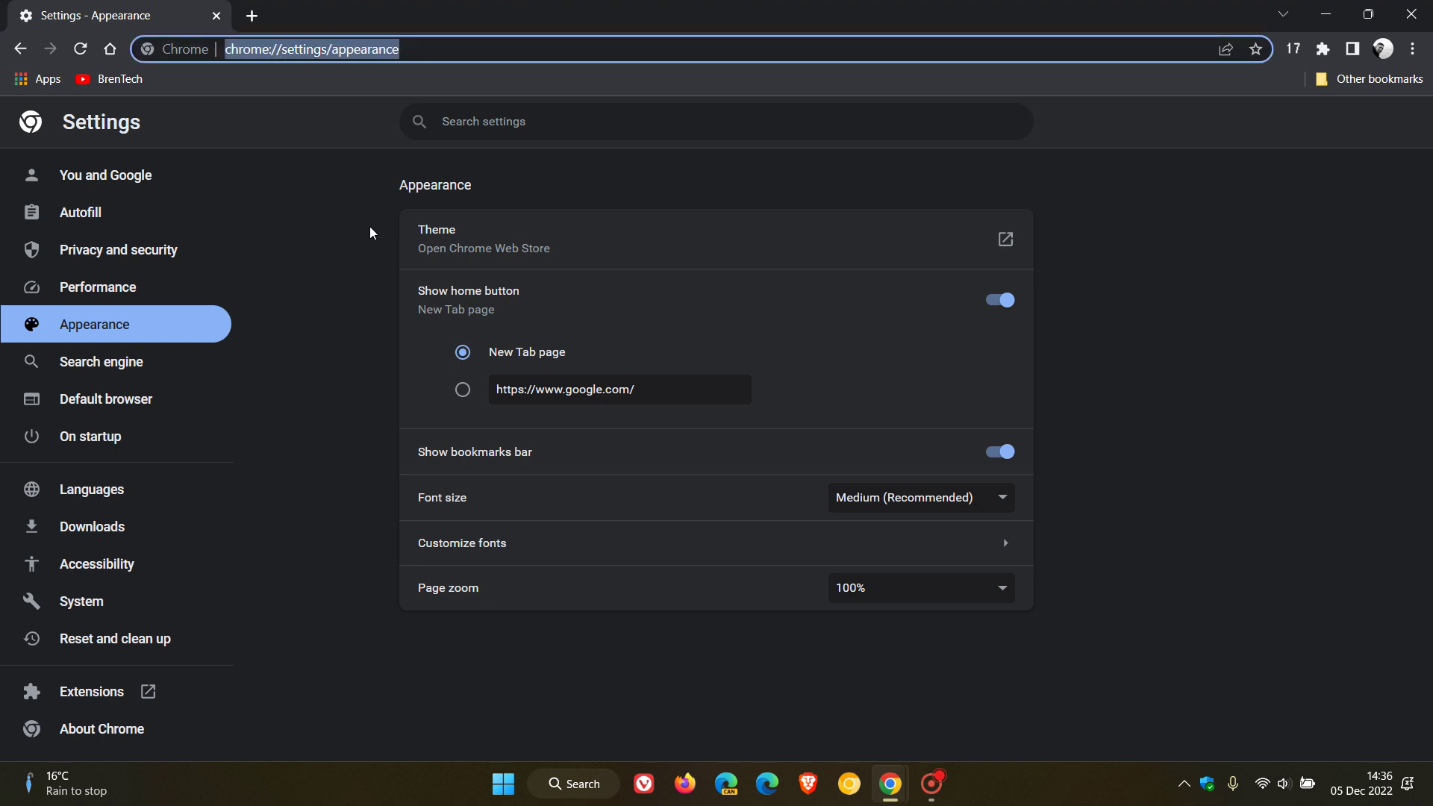
{"action": "type", "text": "cf"}
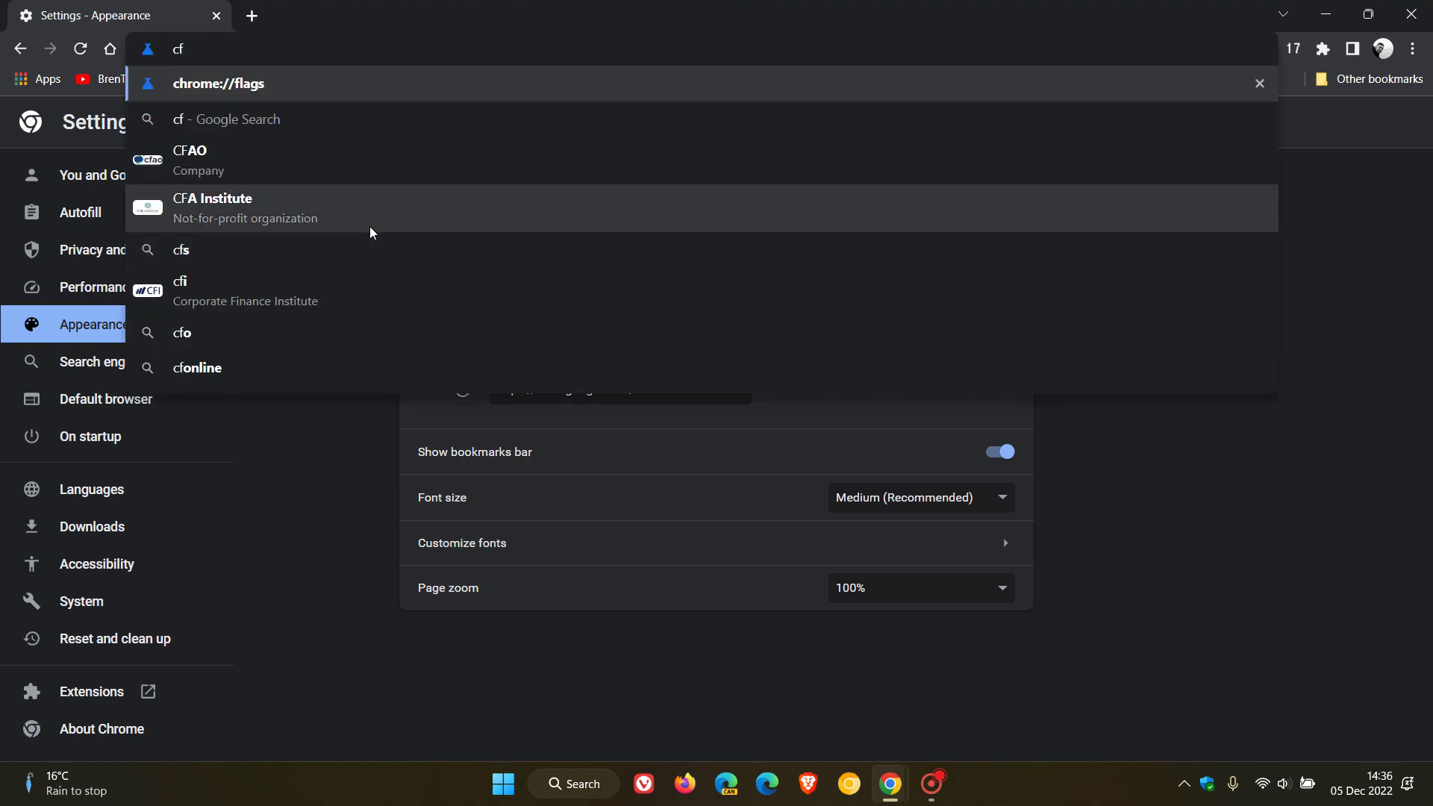
{"action": "key", "text": "Return"}
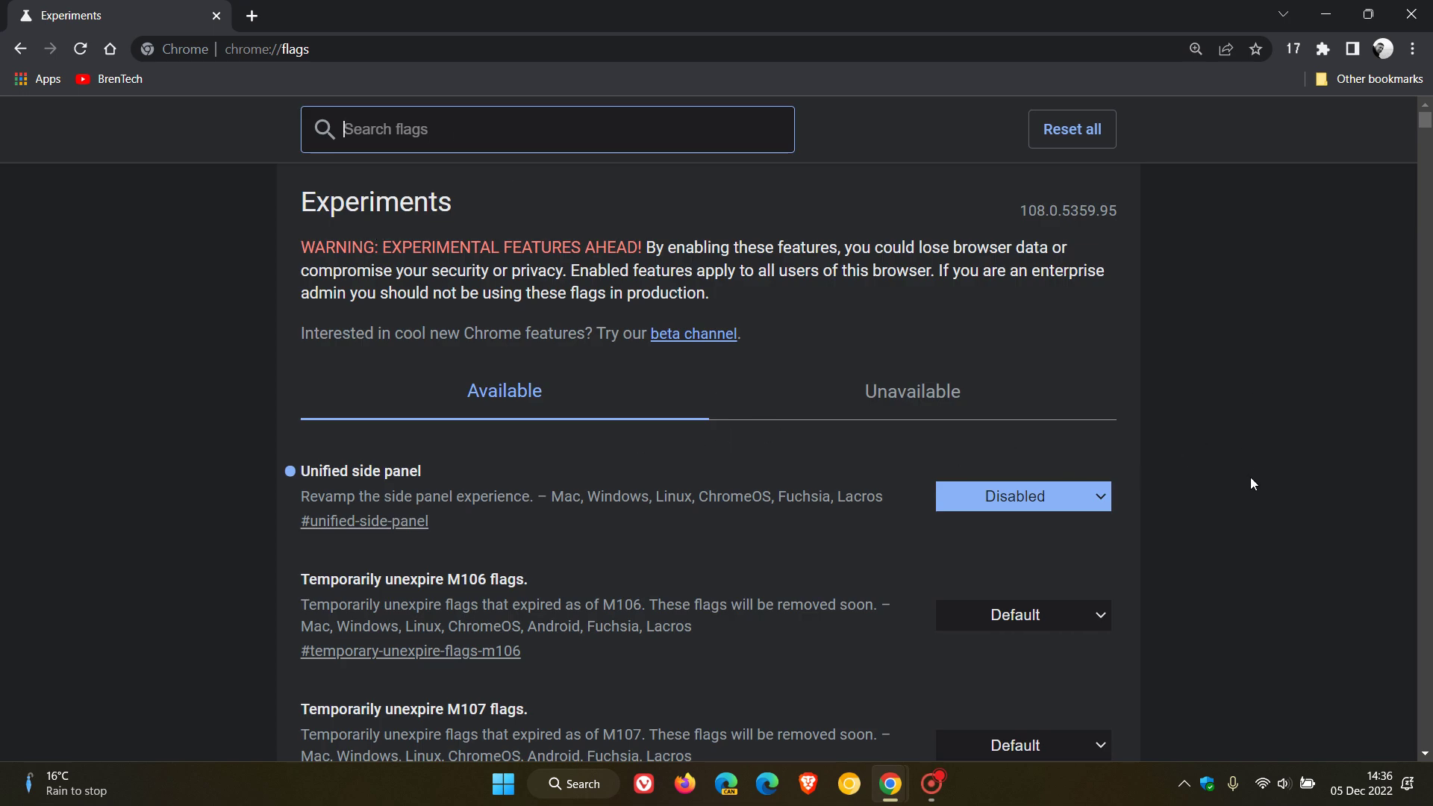
{"action": "left_click", "coordinate": [1030, 496]}
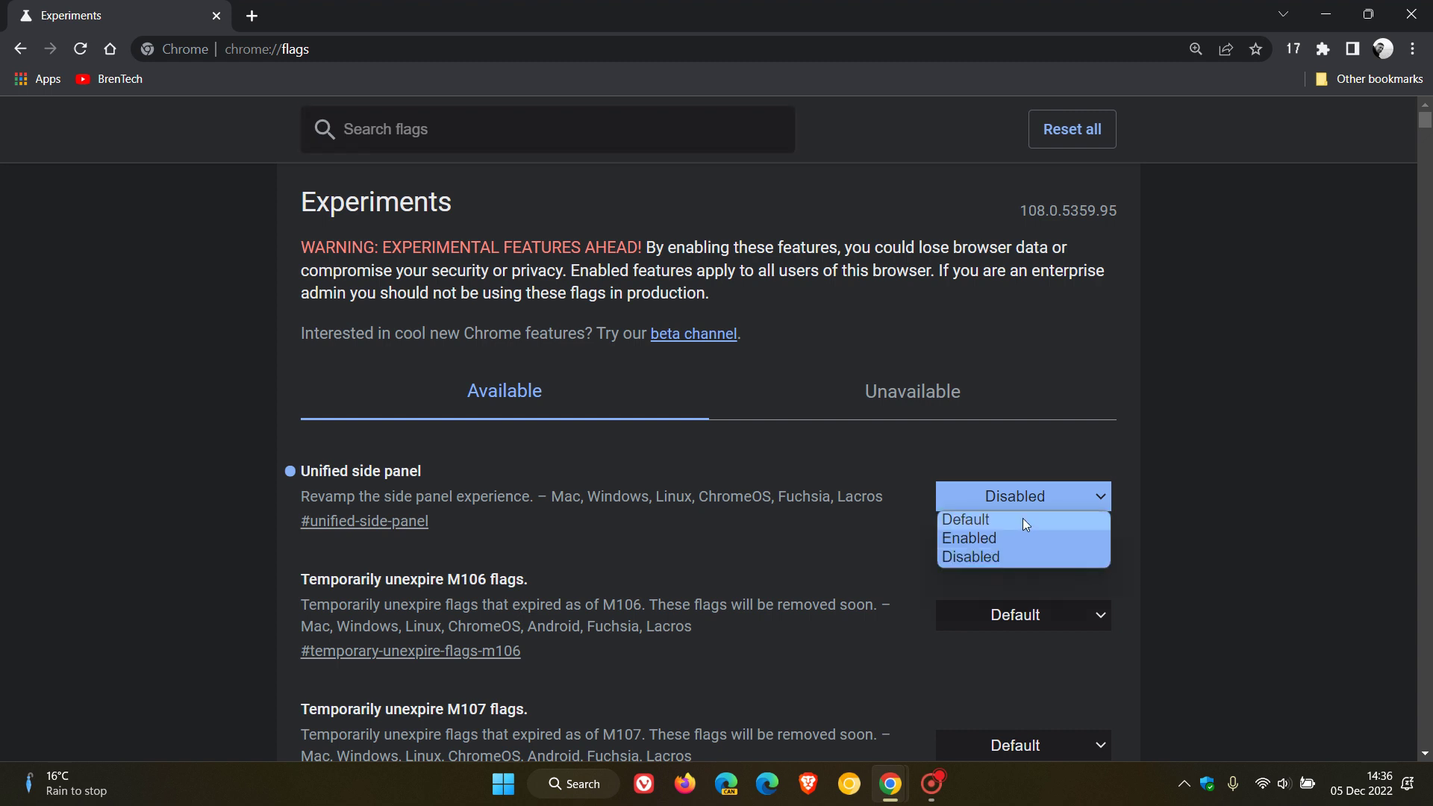
{"action": "left_click", "coordinate": [1023, 518]}
{"action": "left_click", "coordinate": [1295, 714]}
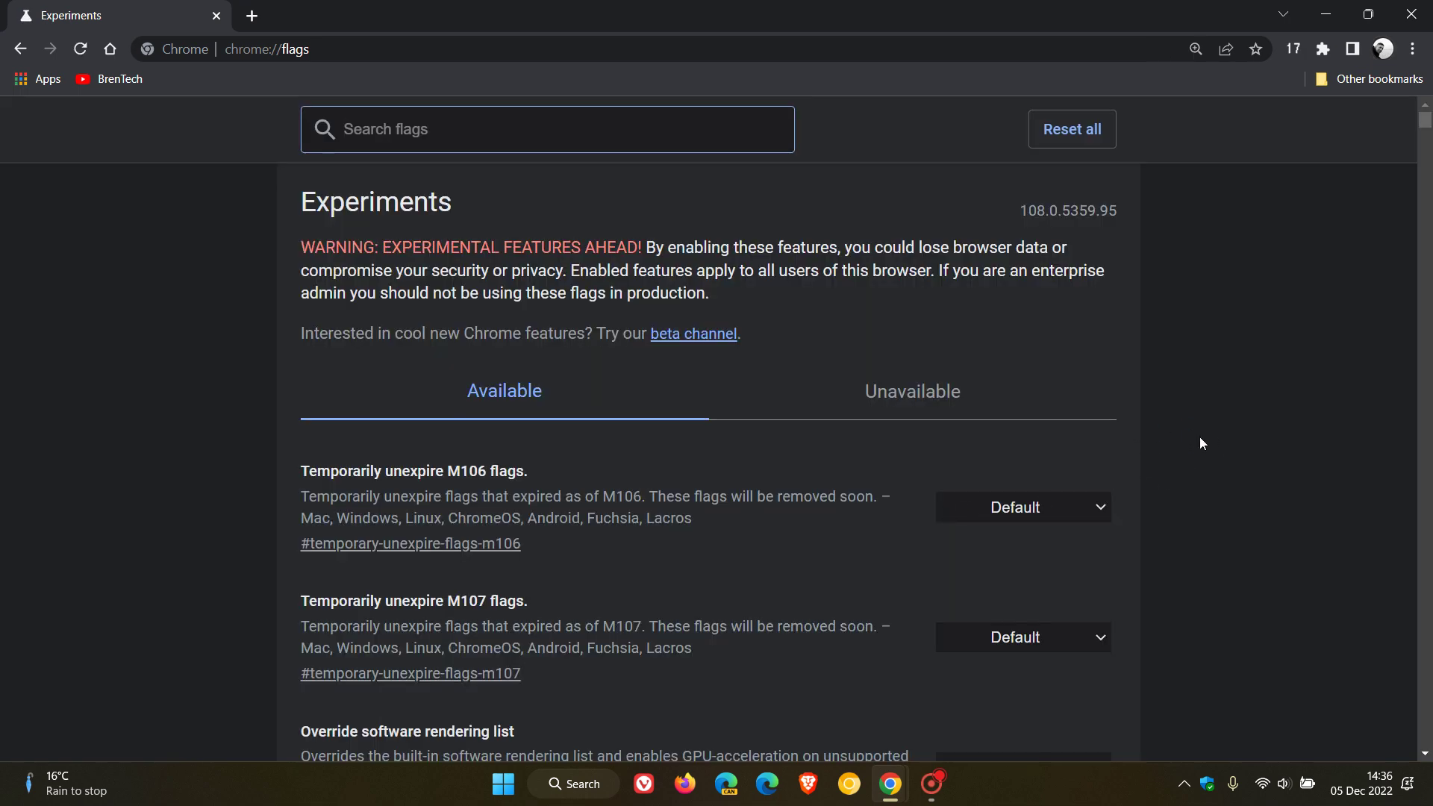
{"action": "left_click", "coordinate": [109, 49]}
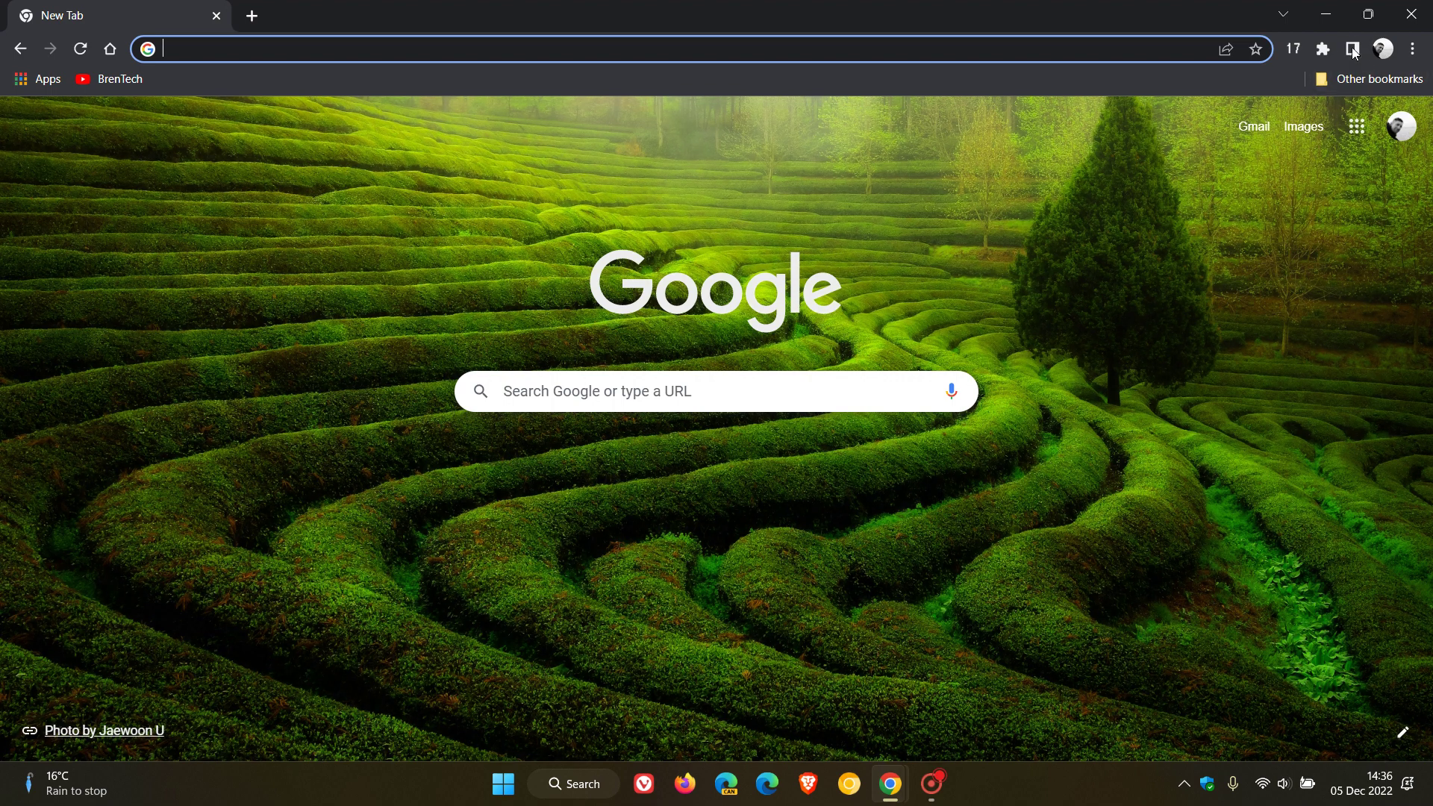
Open the side panel and check its view list and width.
{"action": "left_click", "coordinate": [1353, 50]}
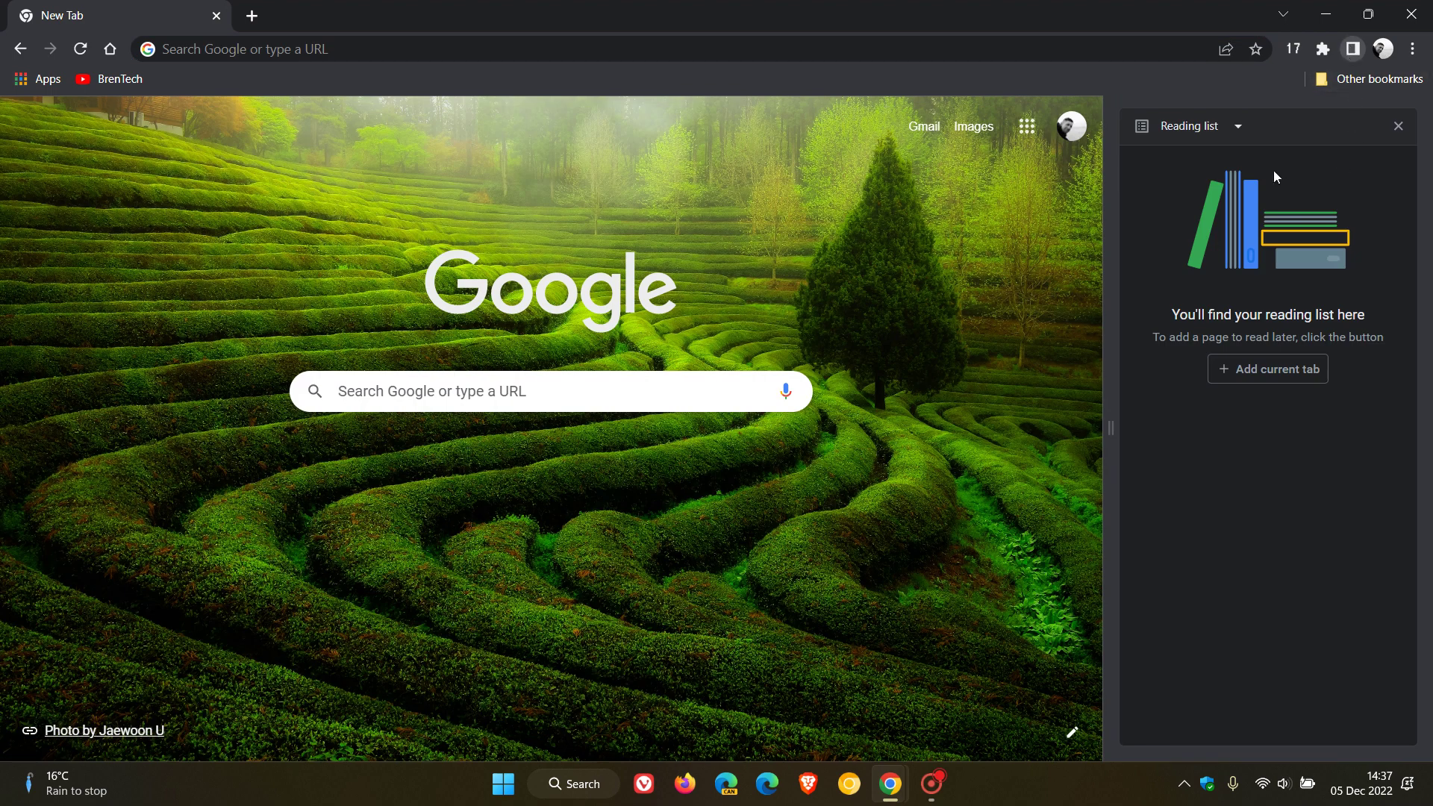
{"action": "left_click", "coordinate": [1217, 128]}
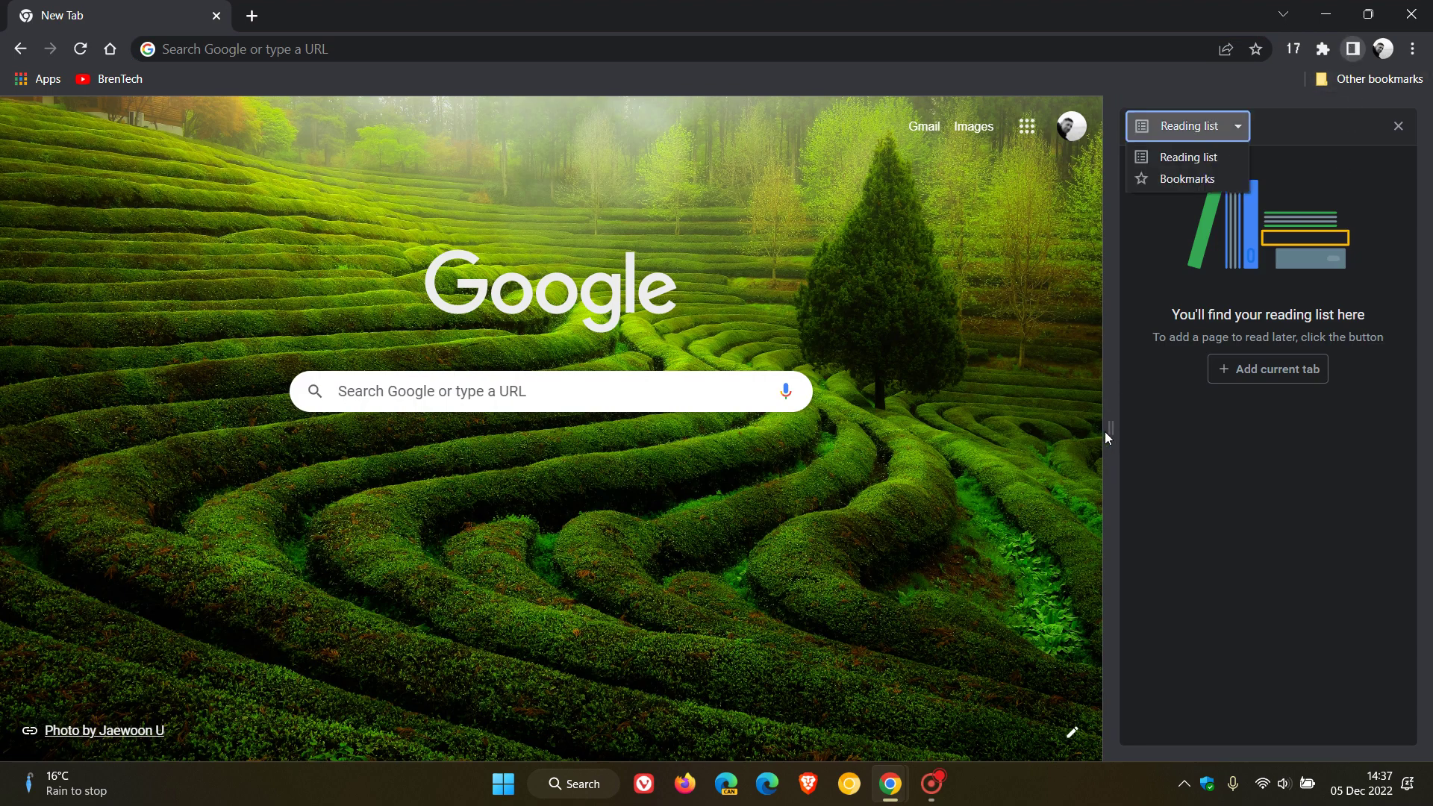
{"action": "left_click", "coordinate": [1161, 416]}
{"action": "mouse_move", "coordinate": [1108, 419]}
{"action": "left_mouse_down"}
{"action": "mouse_move", "coordinate": [757, 413]}
{"action": "mouse_move", "coordinate": [1109, 415]}
{"action": "left_mouse_up"}
In Appearance settings, set the side panel to Show on left, then back to Show on right.
{"action": "left_click", "coordinate": [1413, 49]}
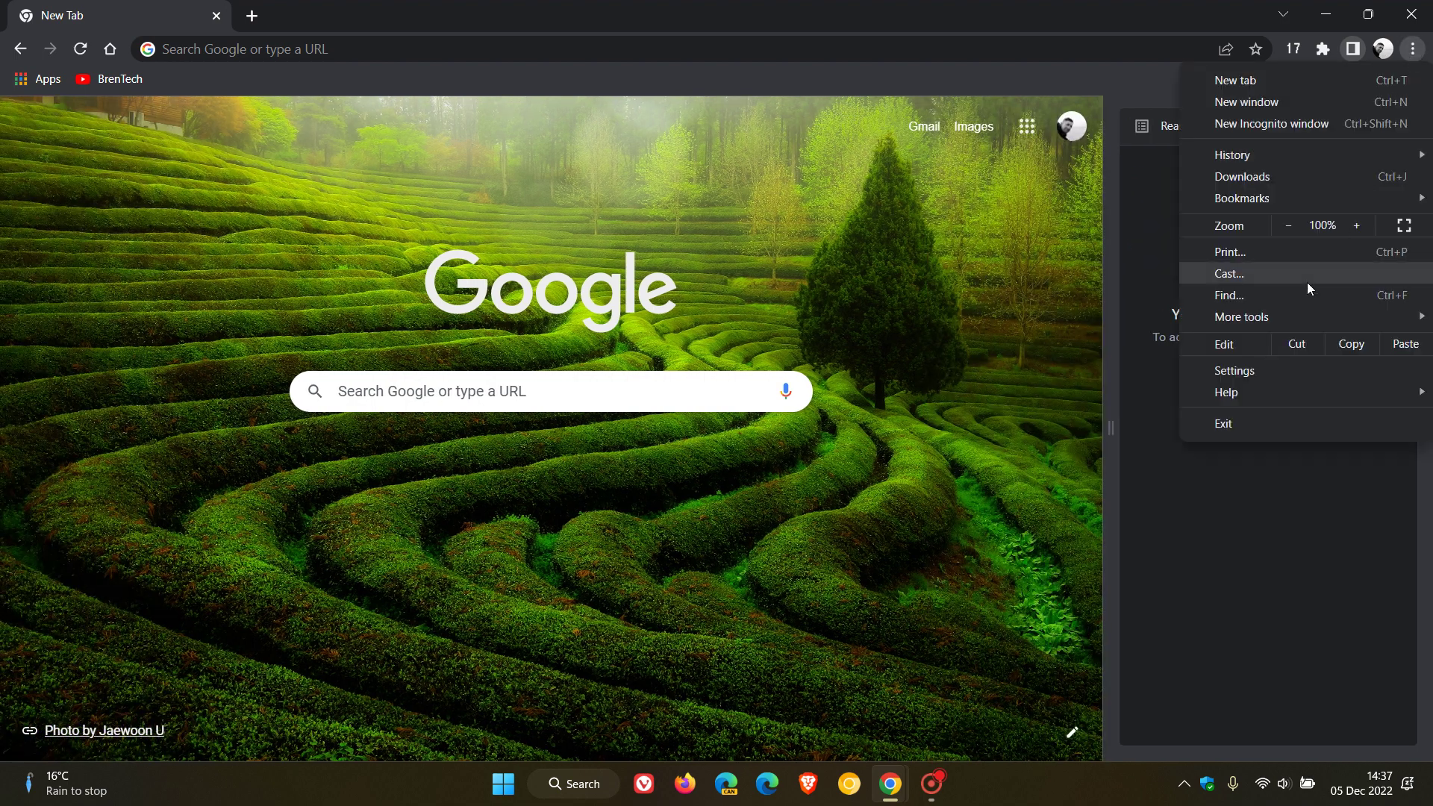
{"action": "left_click", "coordinate": [1234, 372]}
{"action": "left_click", "coordinate": [118, 336]}
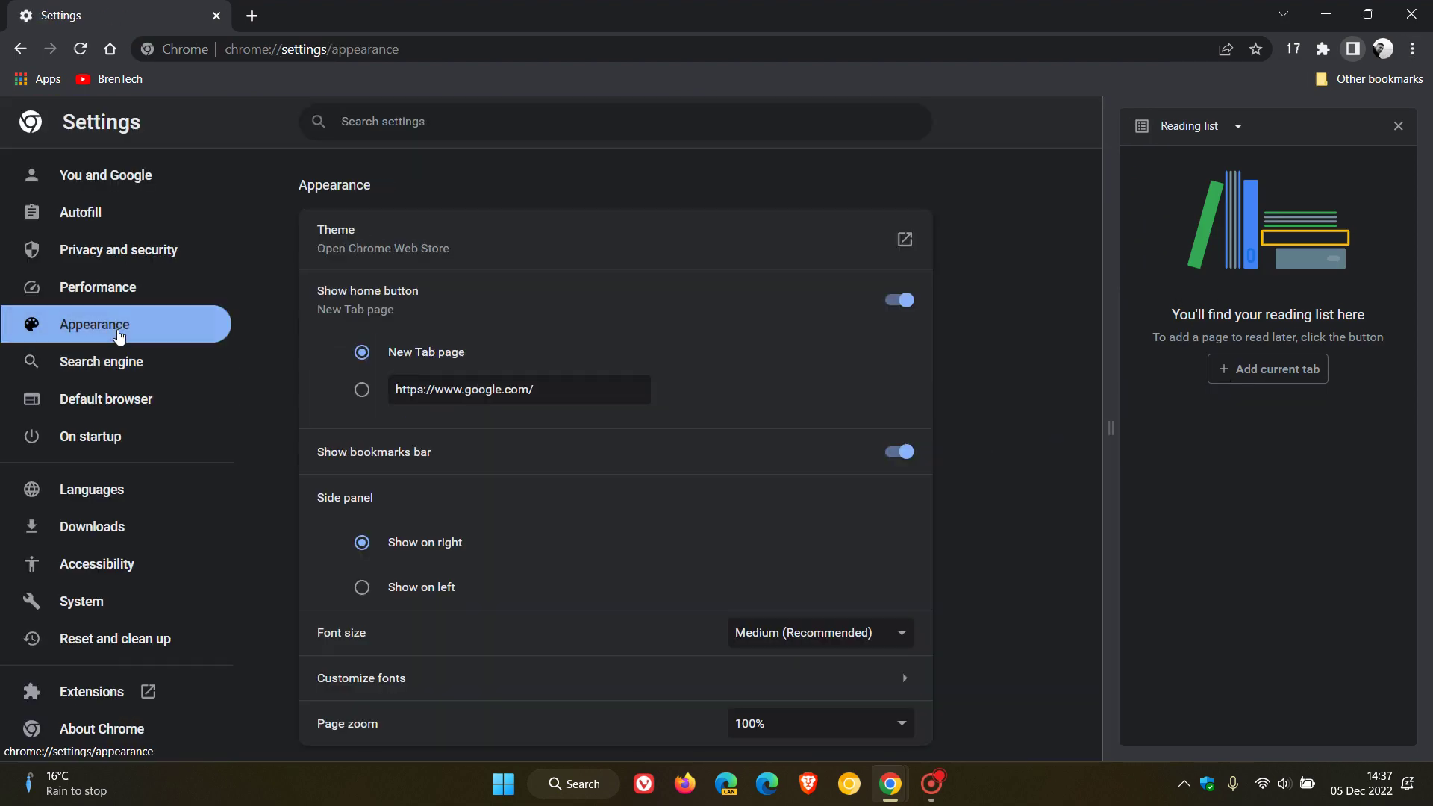
{"action": "left_click", "coordinate": [361, 588]}
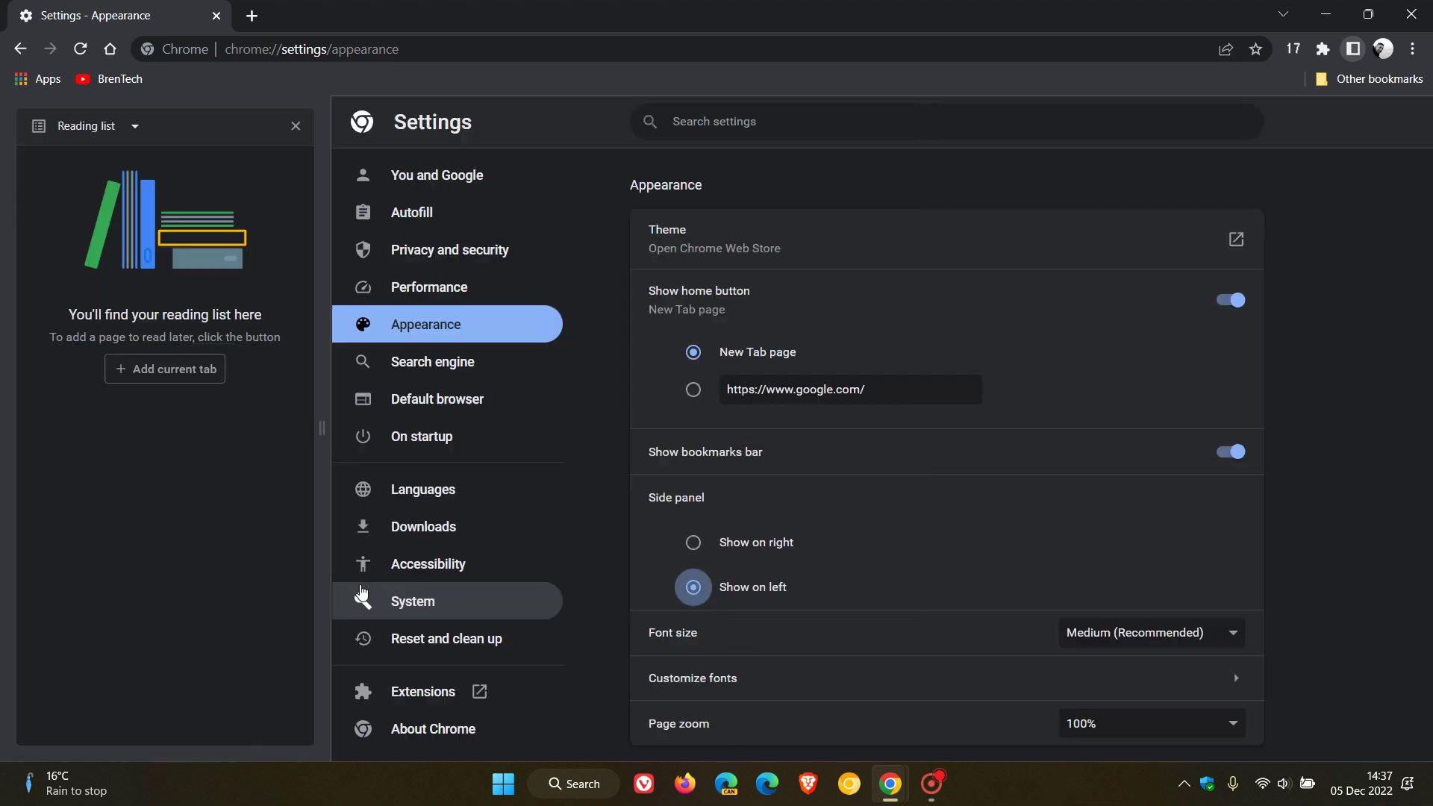
{"action": "left_click", "coordinate": [693, 547]}
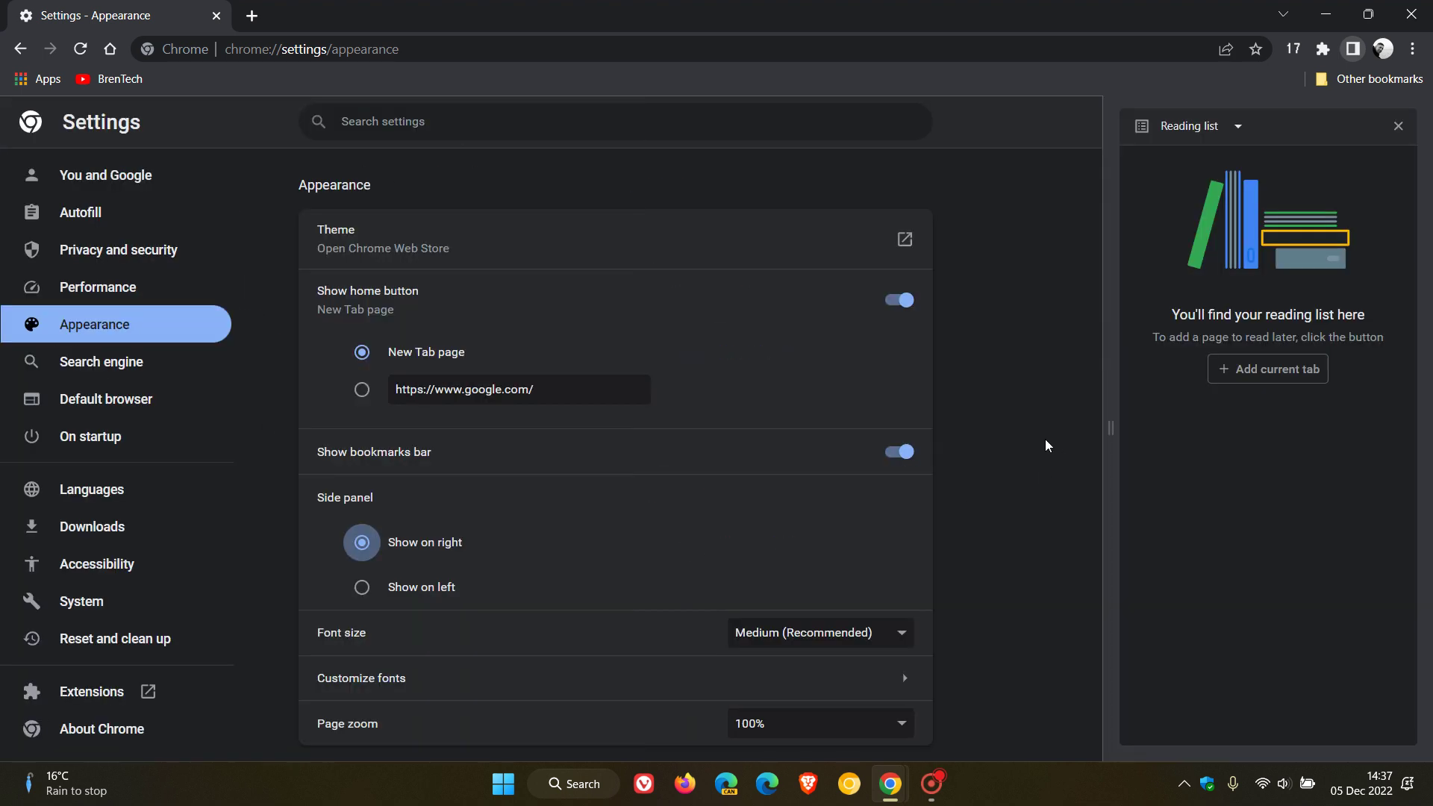
Close the side panel, go to the New Tab page, and reopen then close the Reading list.
{"action": "left_click", "coordinate": [1399, 126]}
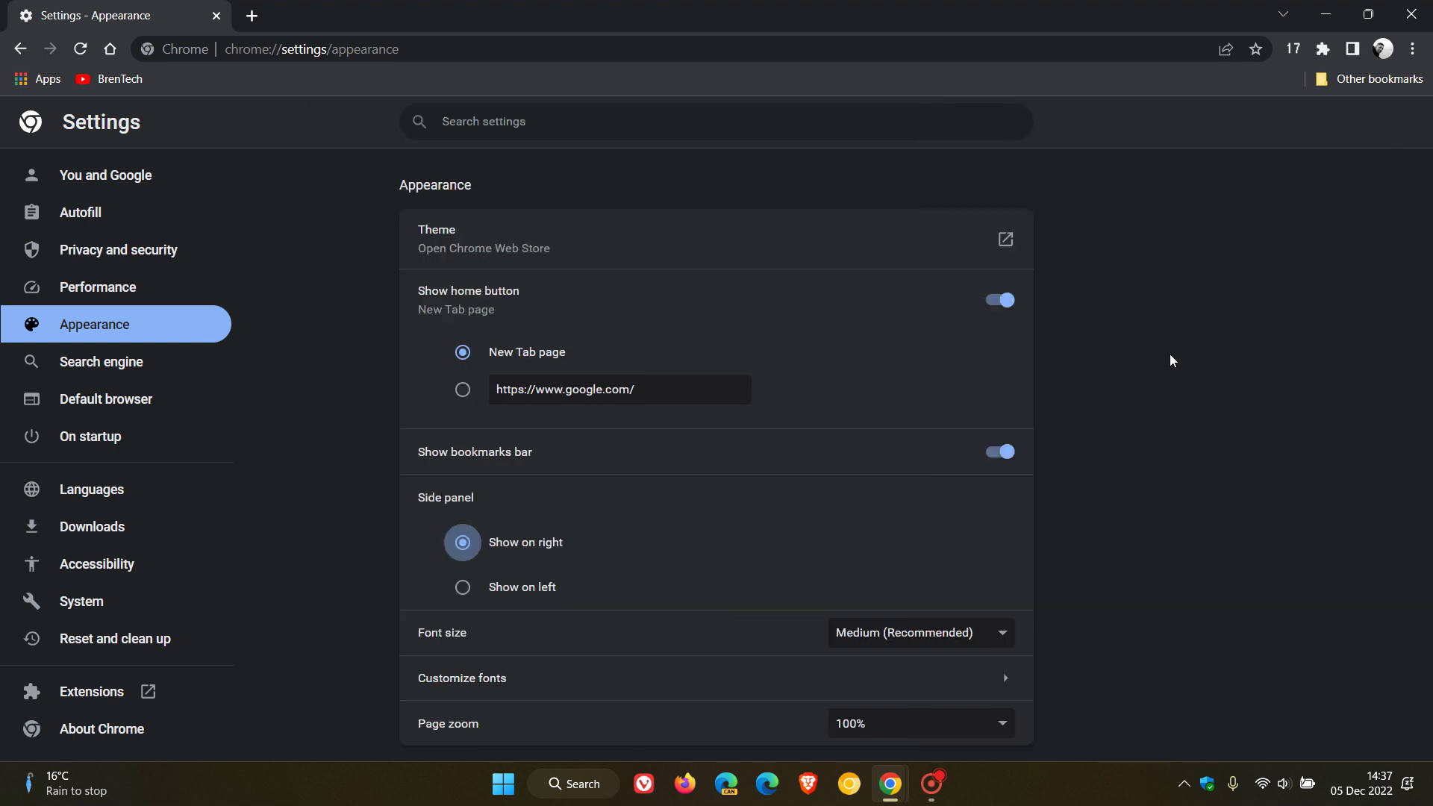
{"action": "left_click", "coordinate": [112, 51]}
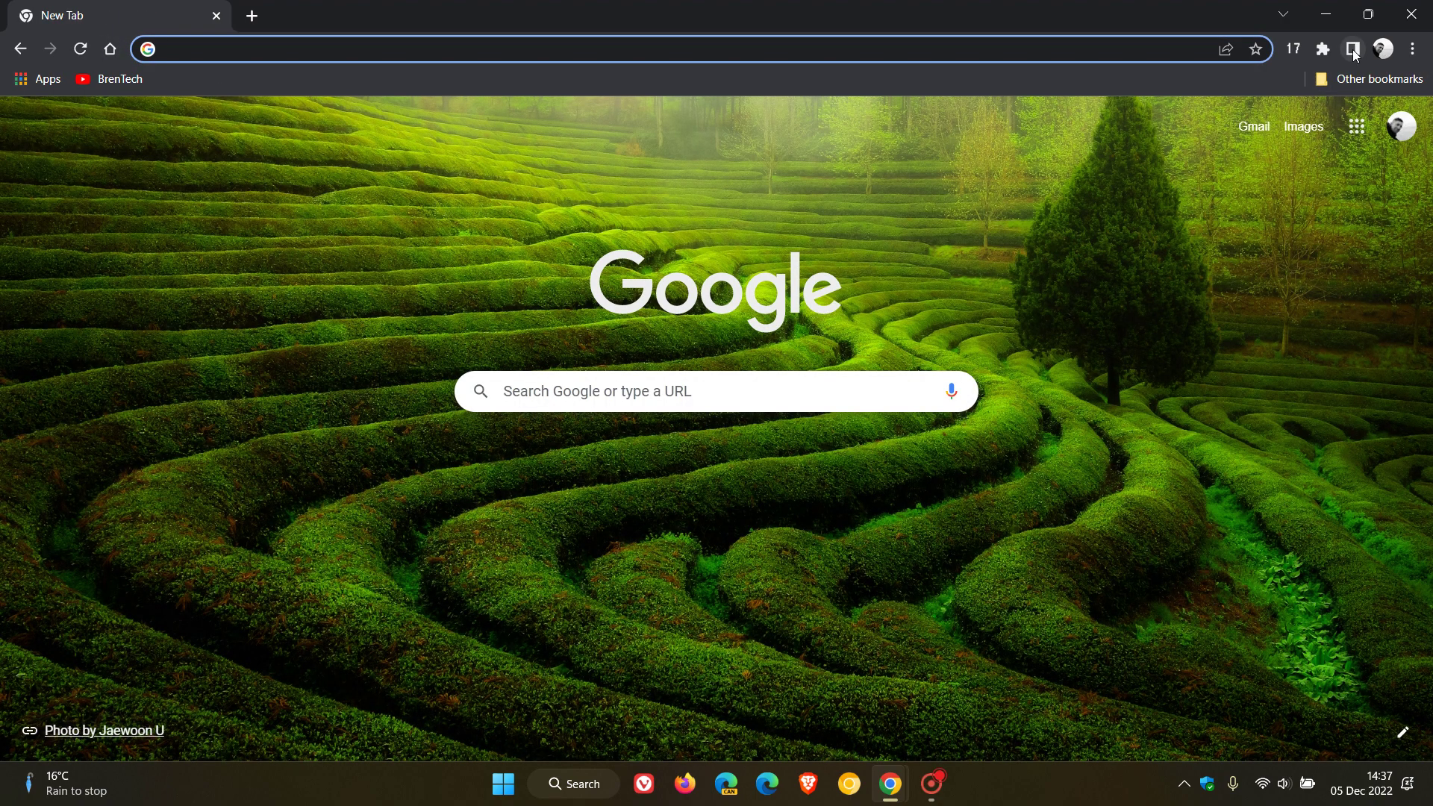
{"action": "left_click", "coordinate": [1354, 49]}
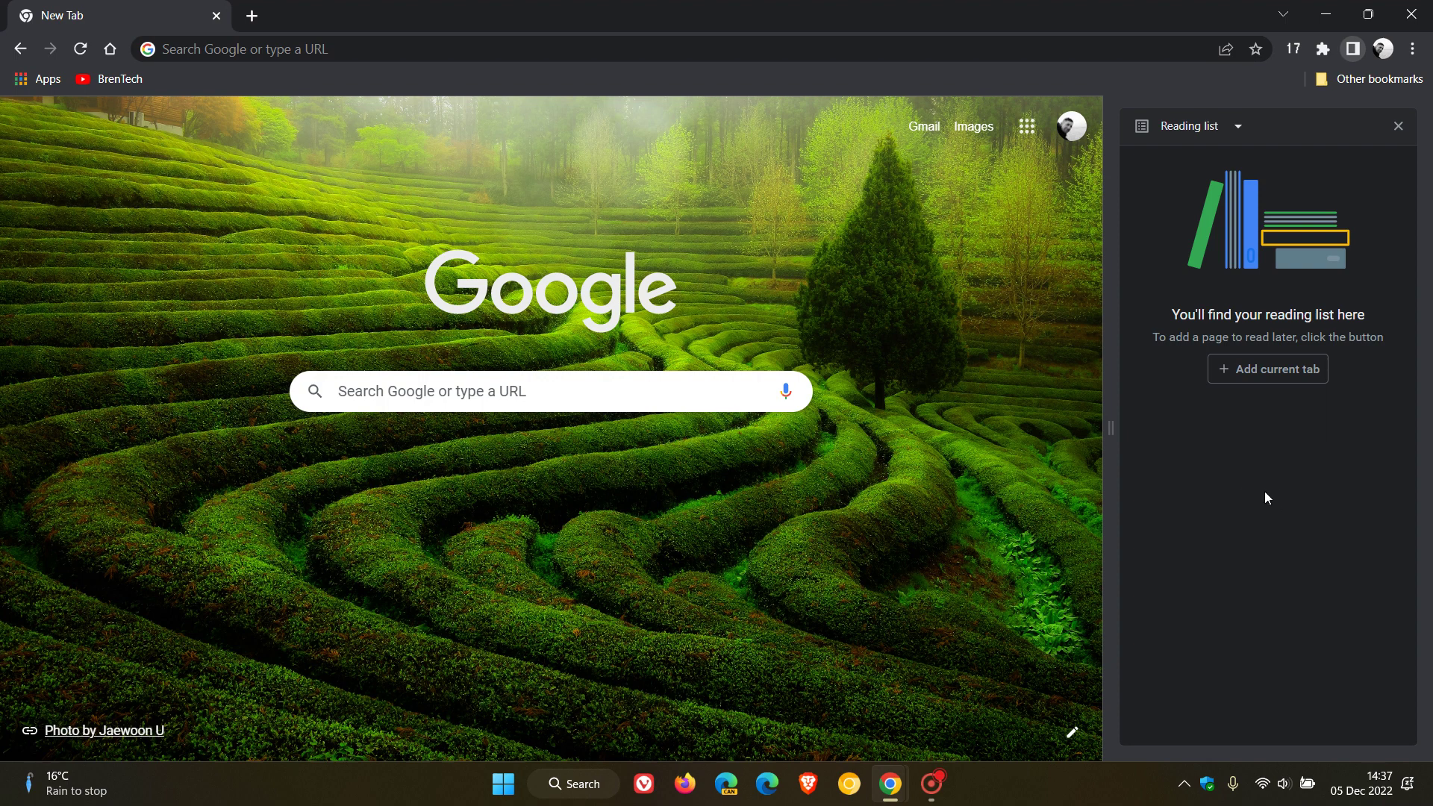
{"action": "left_click", "coordinate": [1399, 127]}
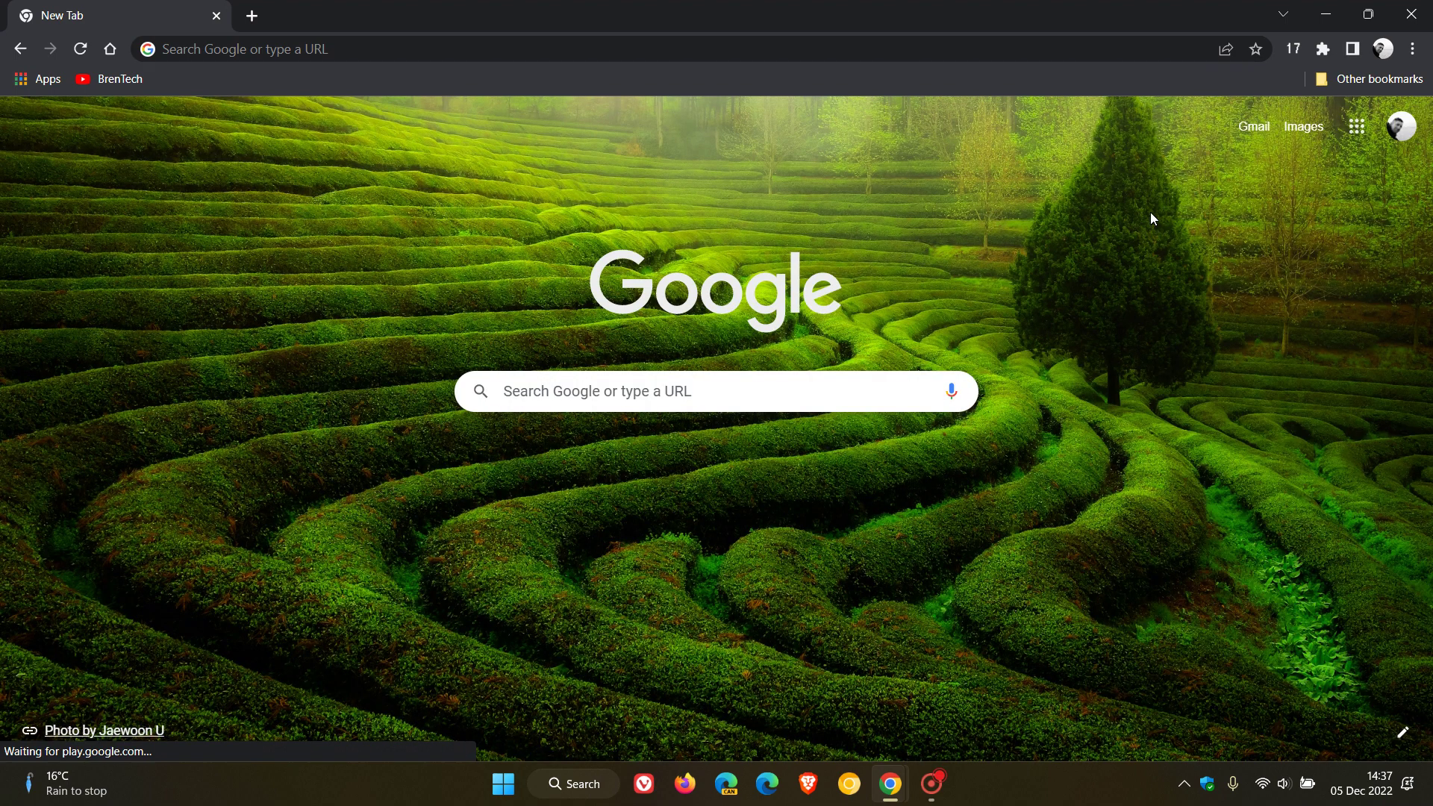